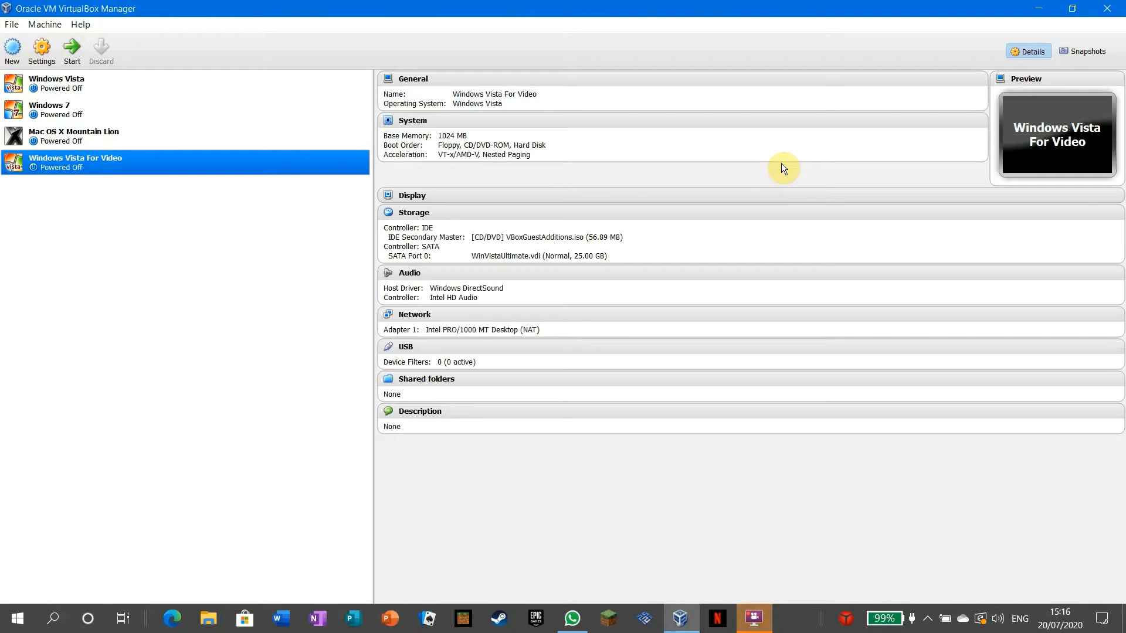
Begin a new virtual machine and name it Windows XP Media Center.
click(5, 56)
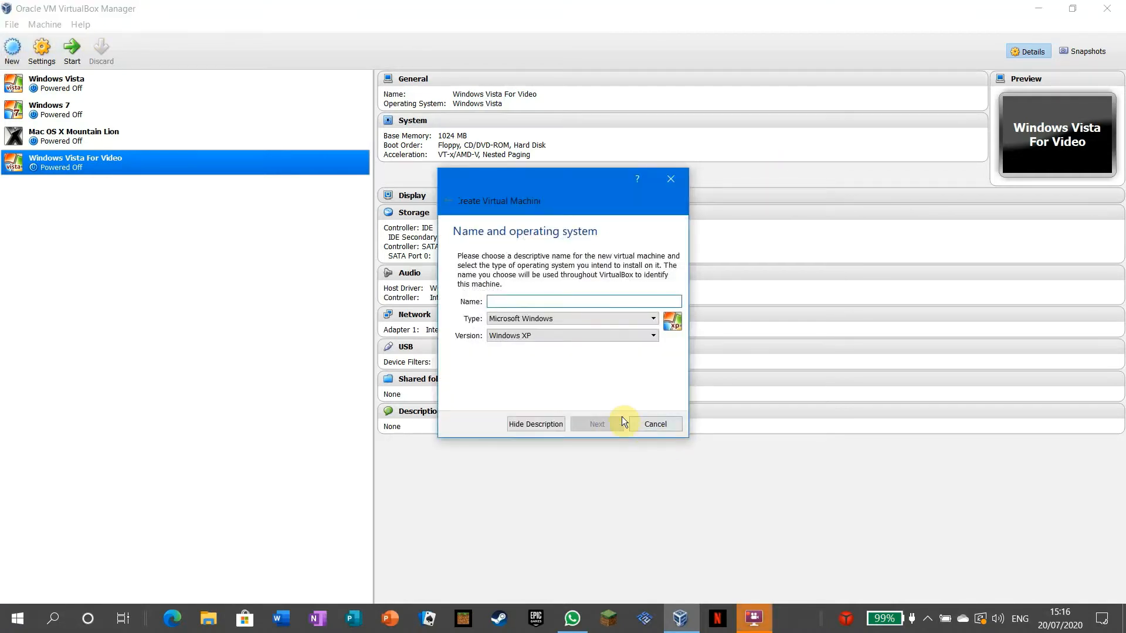
text(Windows )
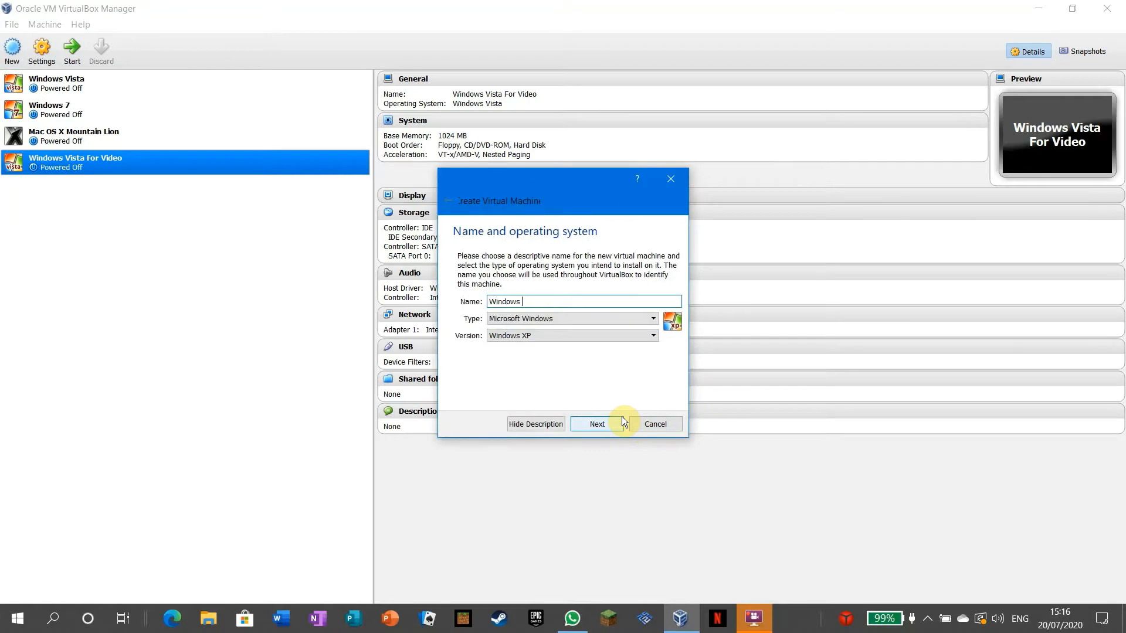
text(XP Media Center)
click(622, 420)
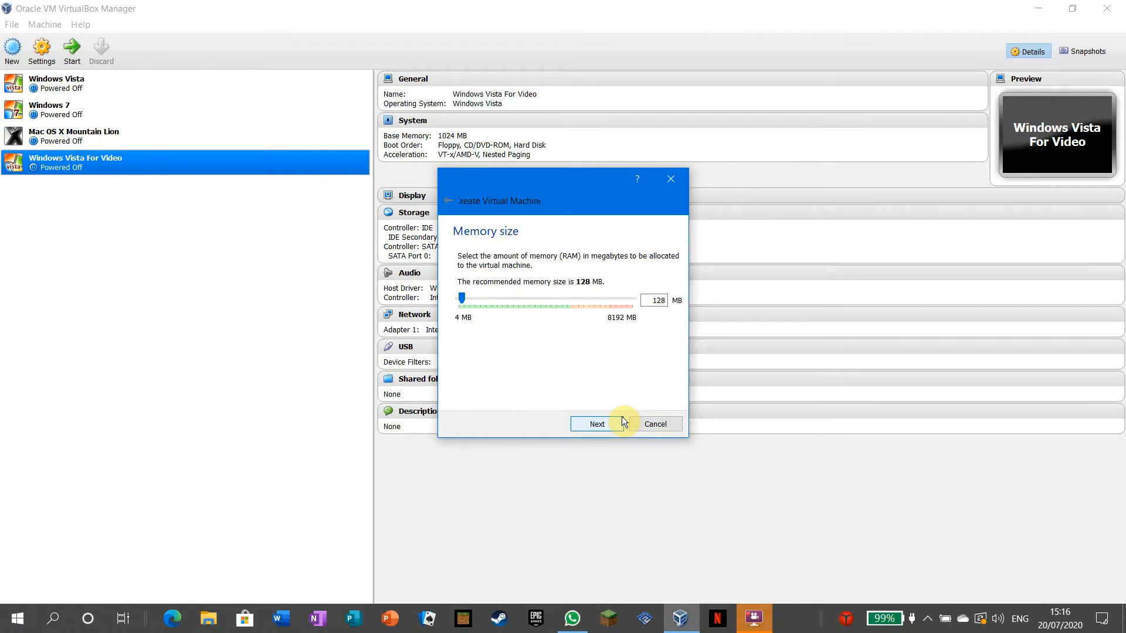
Keep the recommended 128 MB of memory and create the machine without a virtual hard drive.
click(622, 419)
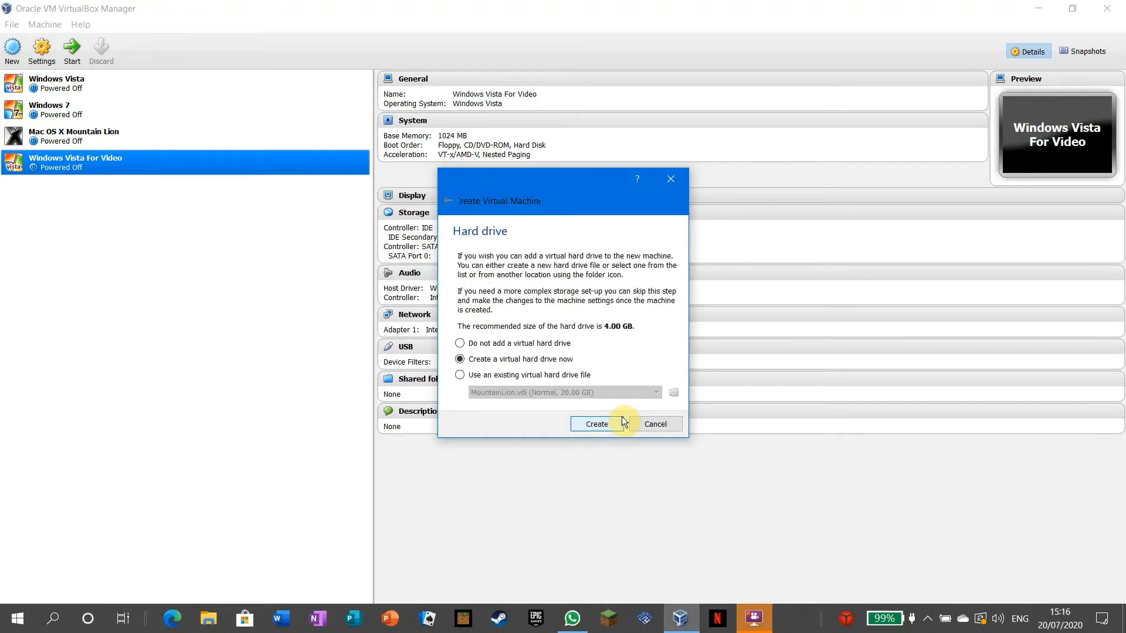
click(531, 343)
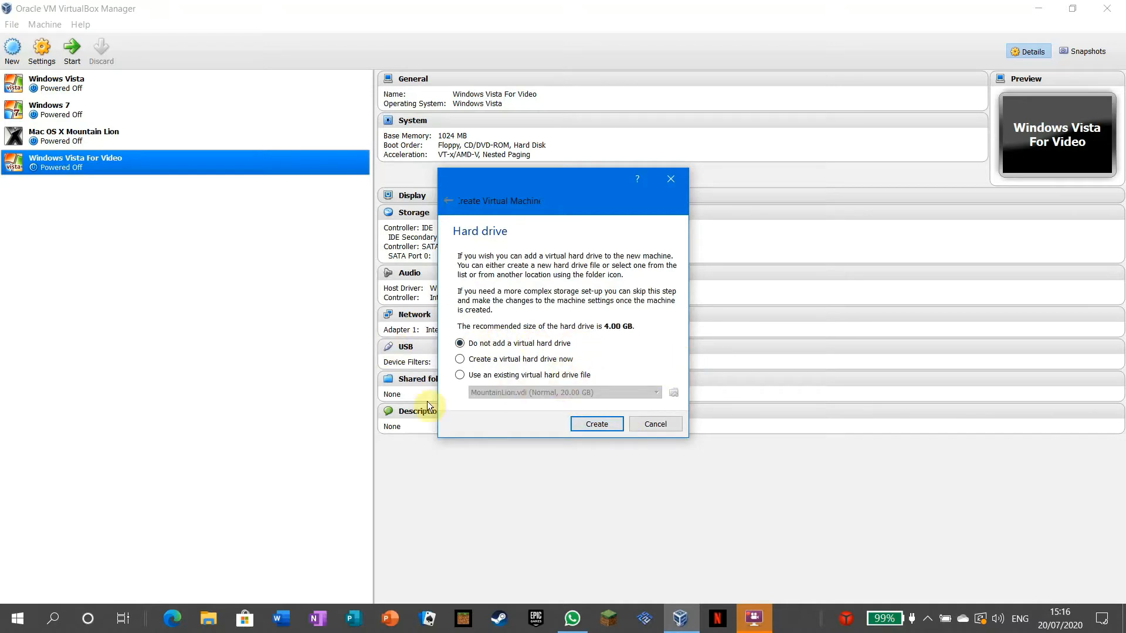
click(578, 430)
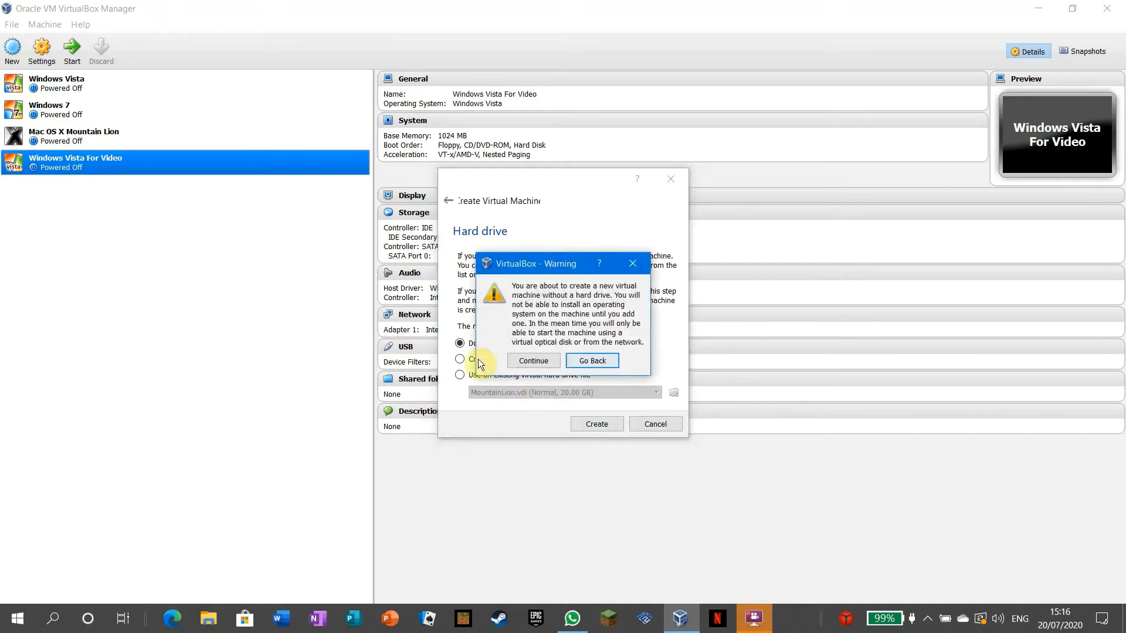
click(524, 363)
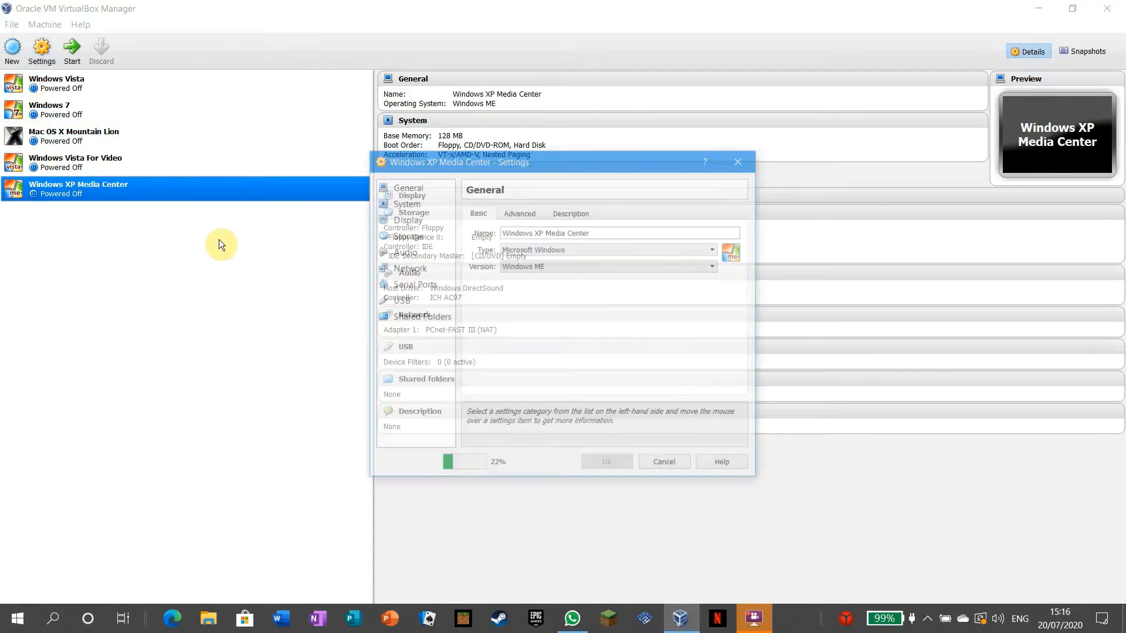
In the new machine's storage settings, start creating a new virtual hard disk on the IDE controller.
click(417, 237)
click(505, 268)
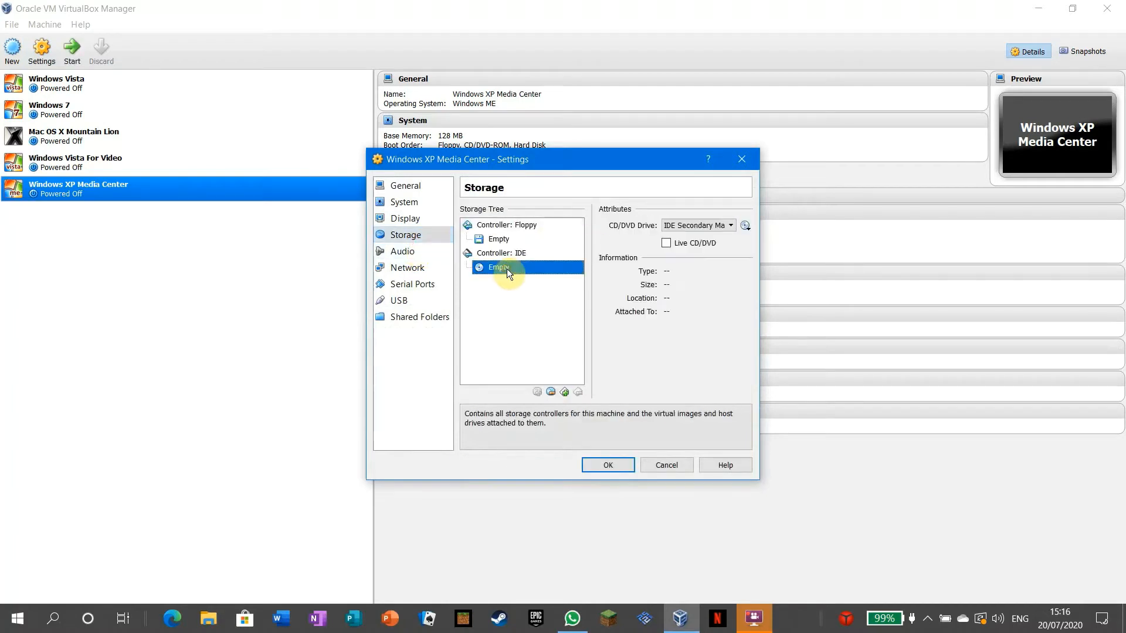
click(529, 258)
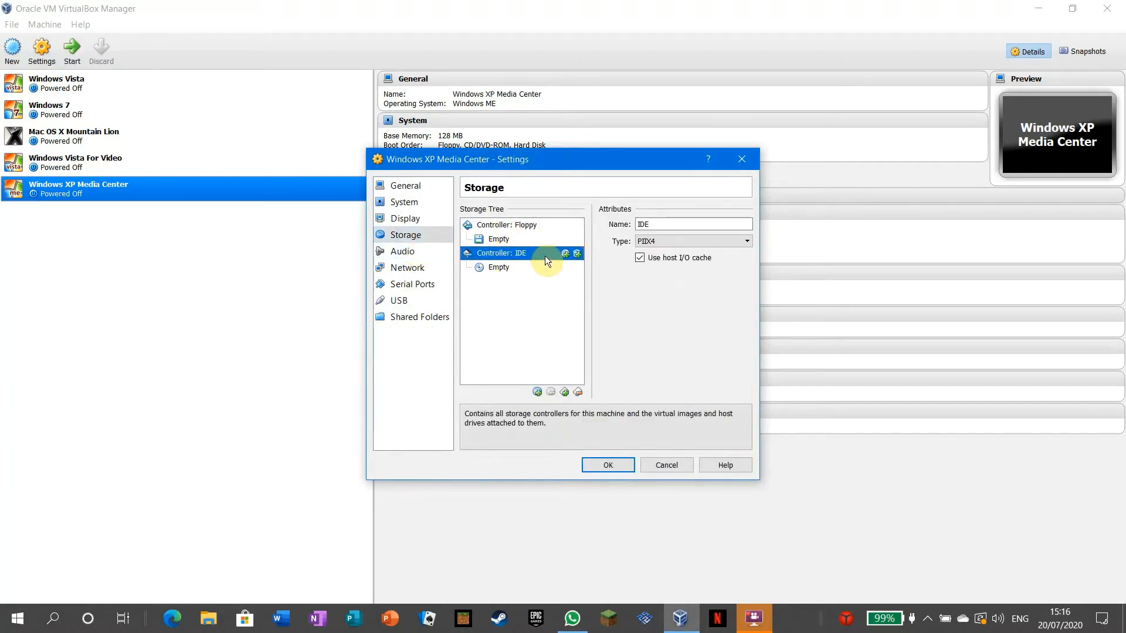
click(576, 253)
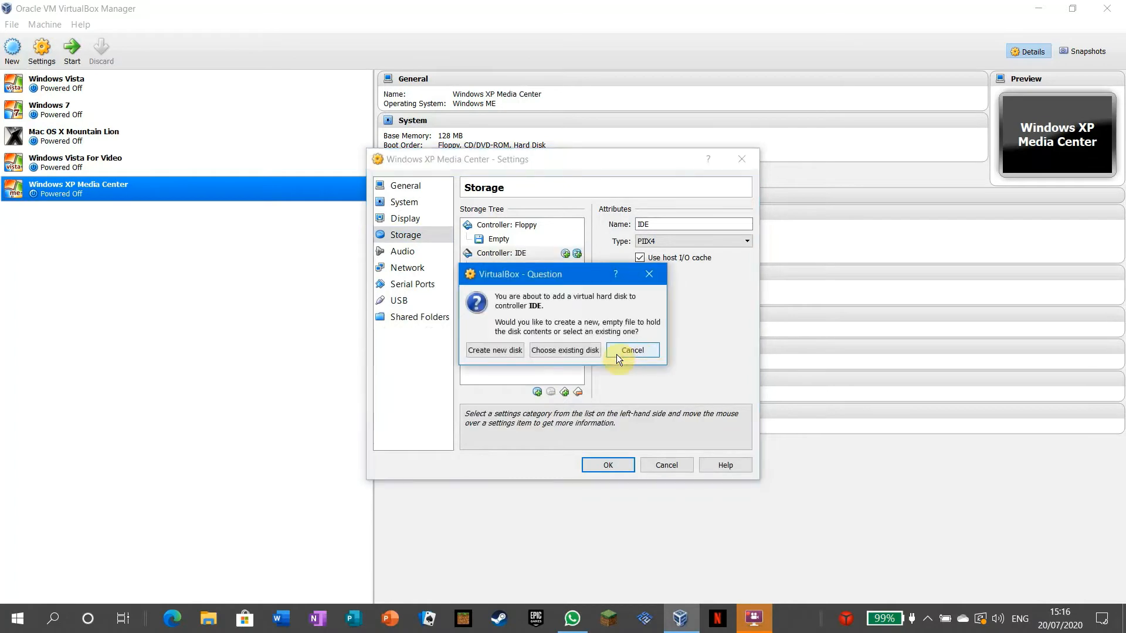
click(504, 349)
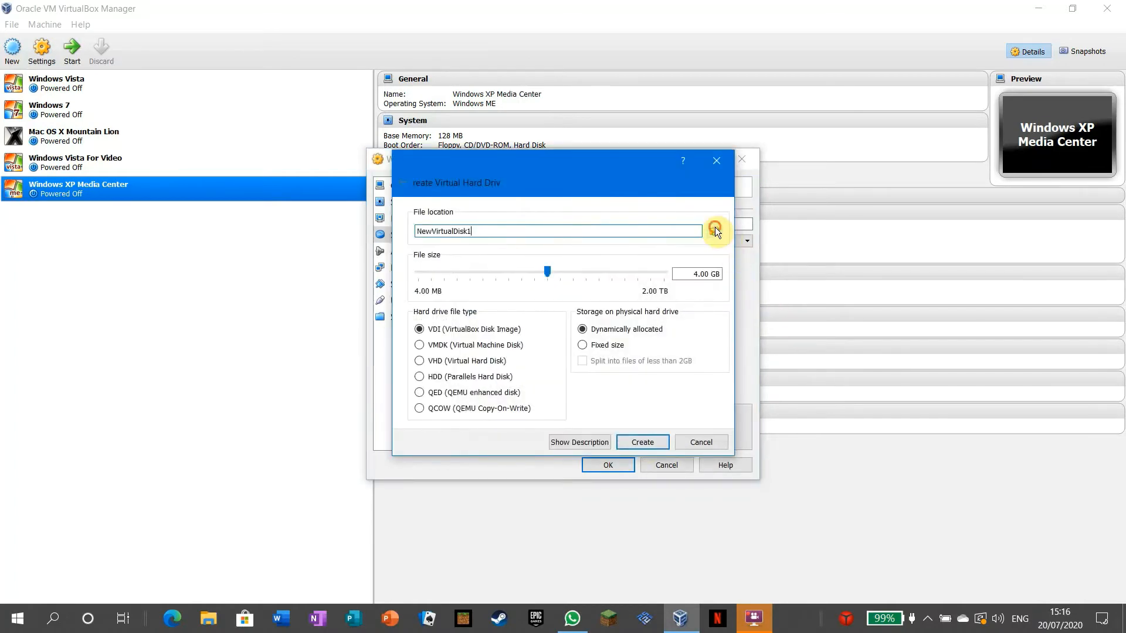
Set the new disk's file location to the Emulator HDDs folder on drive D, naming the file WinXPMCE.
click(715, 227)
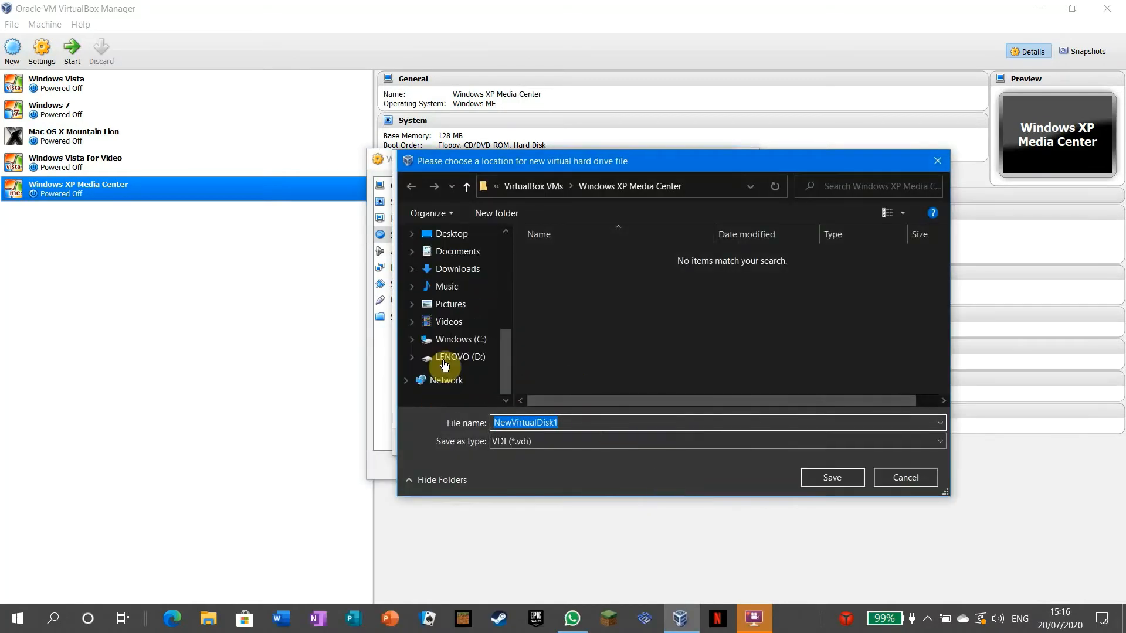
click(444, 364)
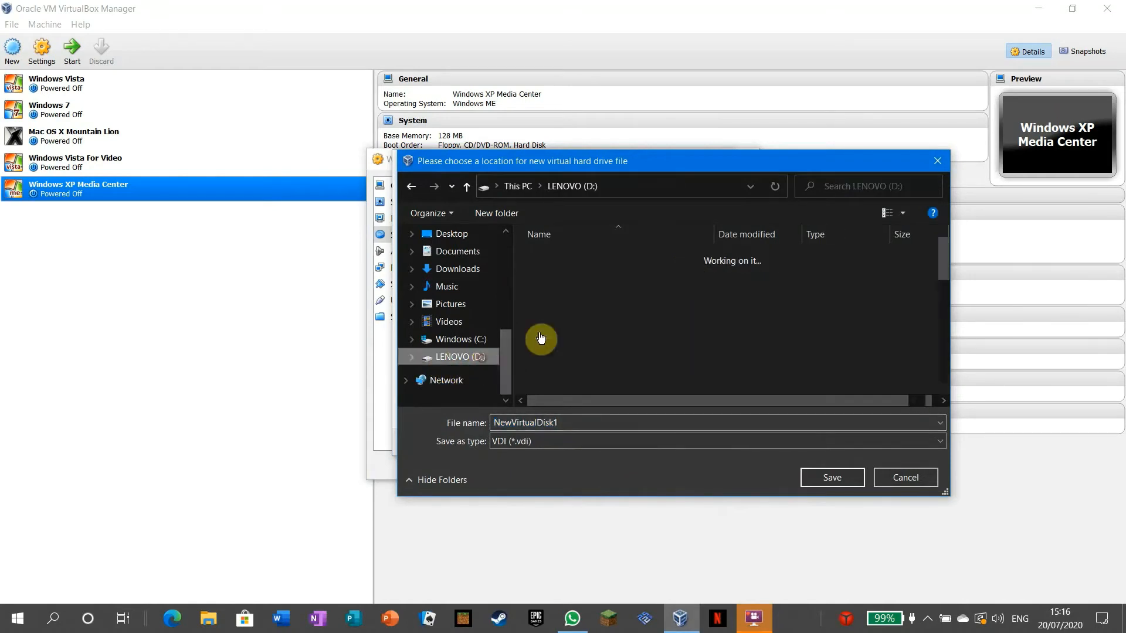
scroll(624, 353, down, 1)
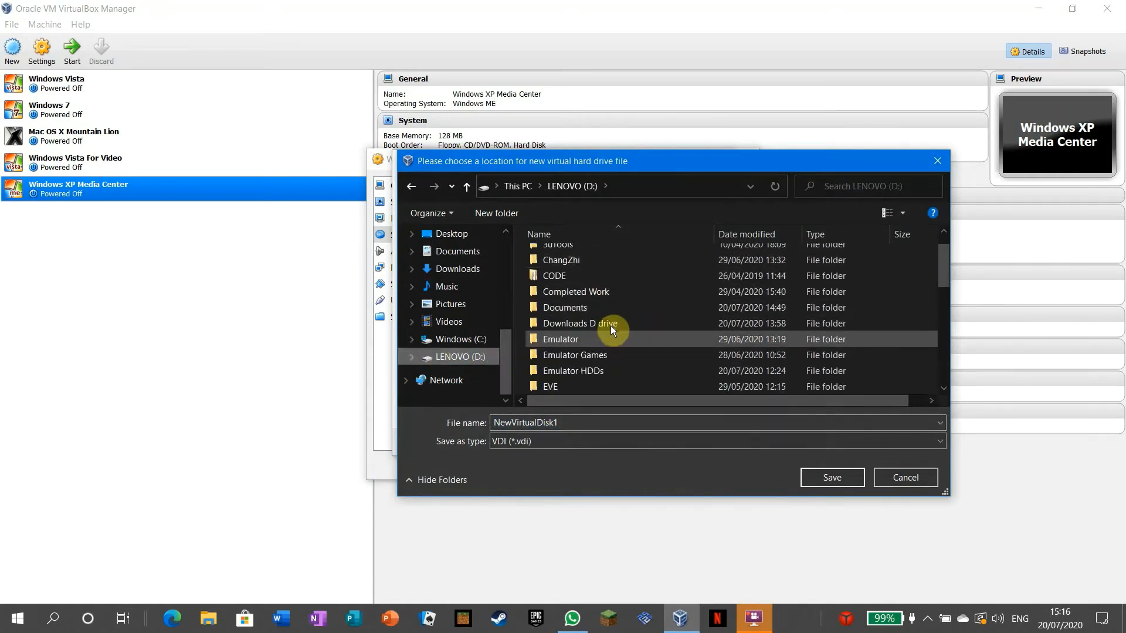
double_click(631, 369)
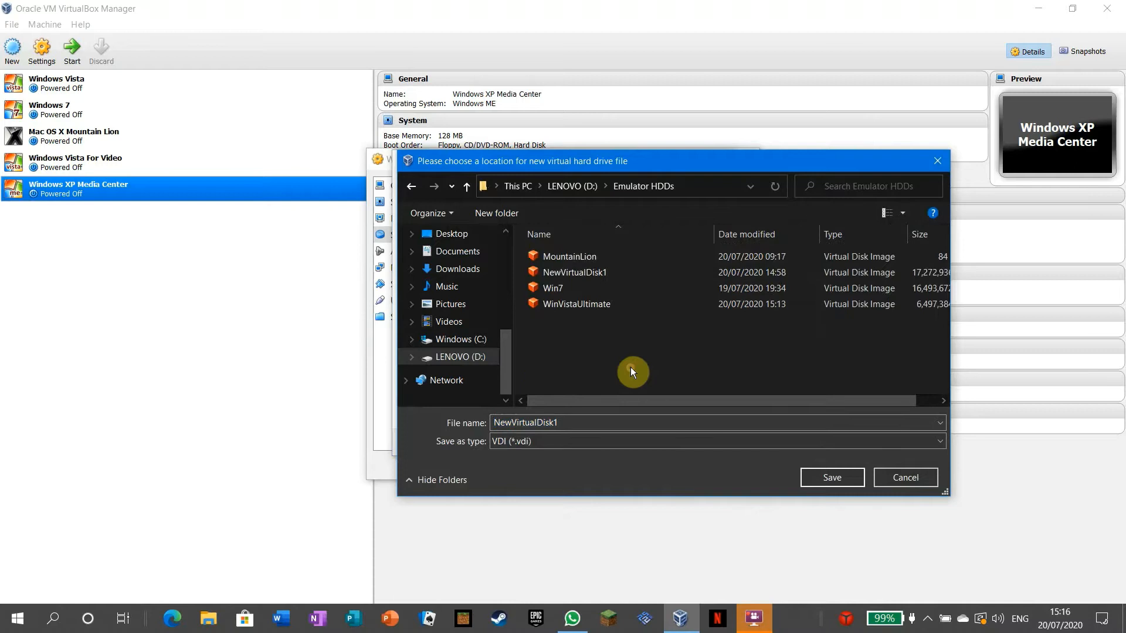
click(600, 412)
text(Win)
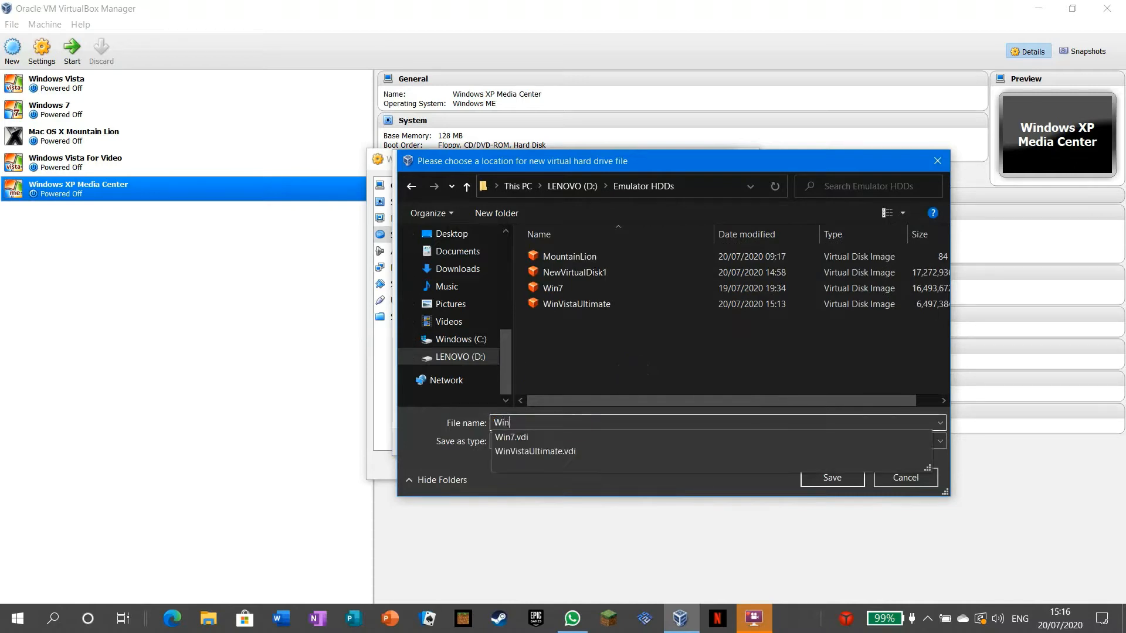
text(XPM)
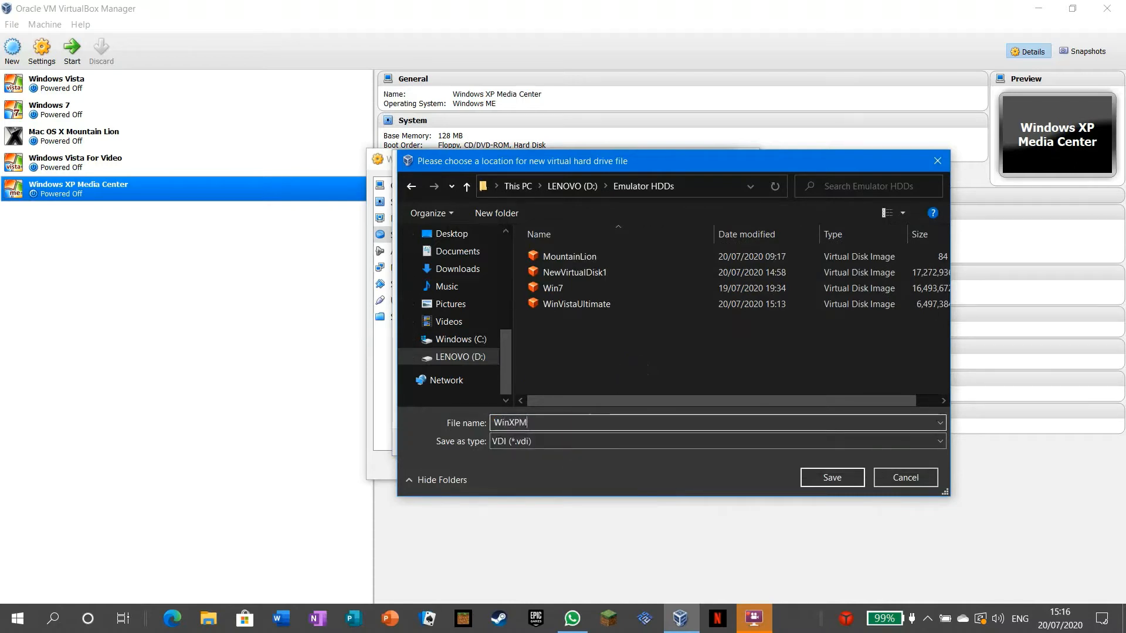
text(CE)
click(812, 477)
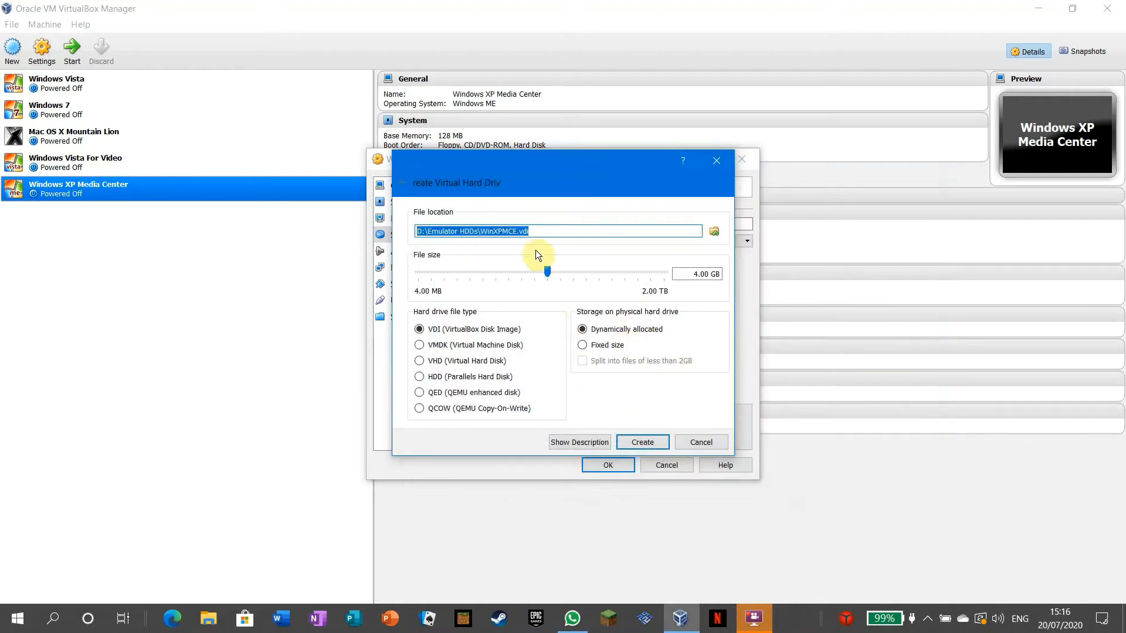
Set the virtual hard disk's size to 10 GB and create it as a dynamically allocated VDI.
click(698, 272)
key(BackSpace)
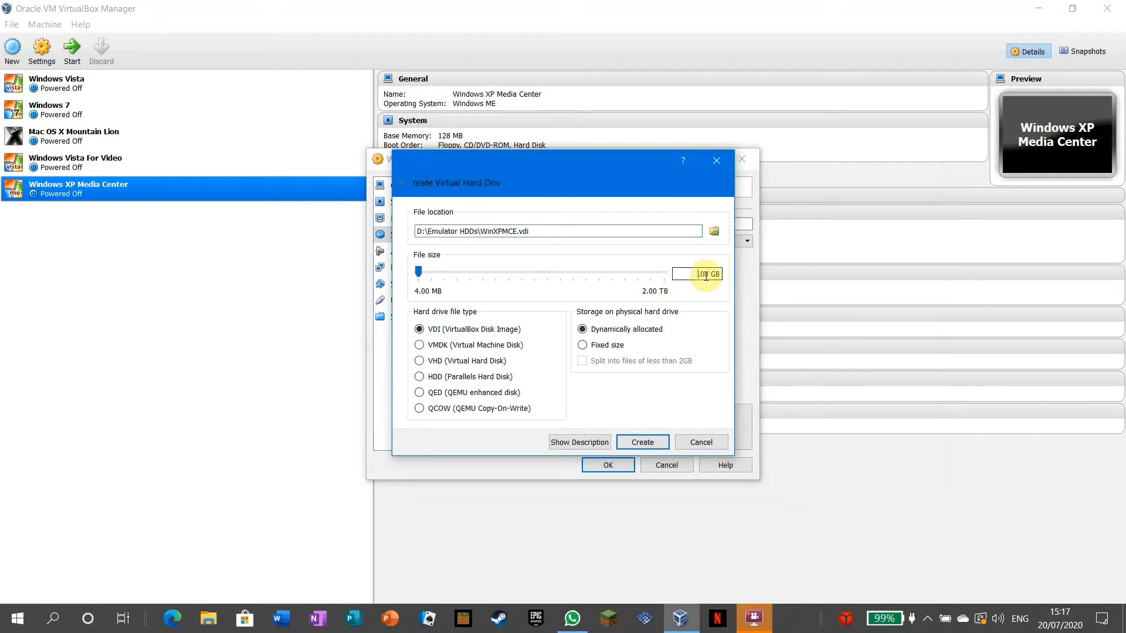
text(10)
click(635, 442)
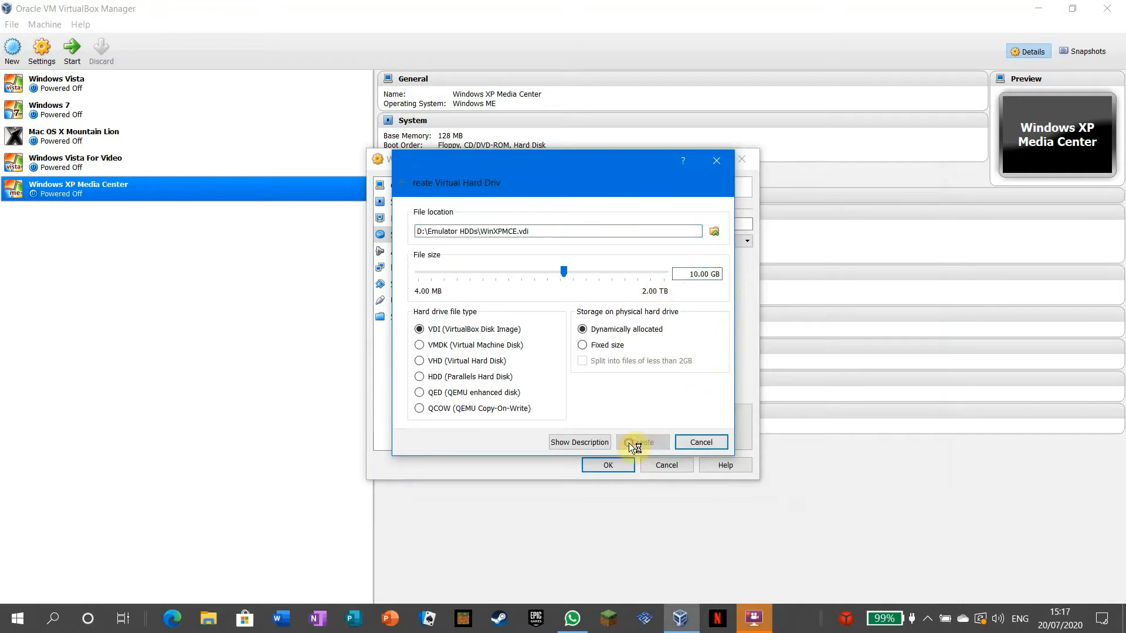
Remove the floppy controller from the machine's storage tree.
click(515, 239)
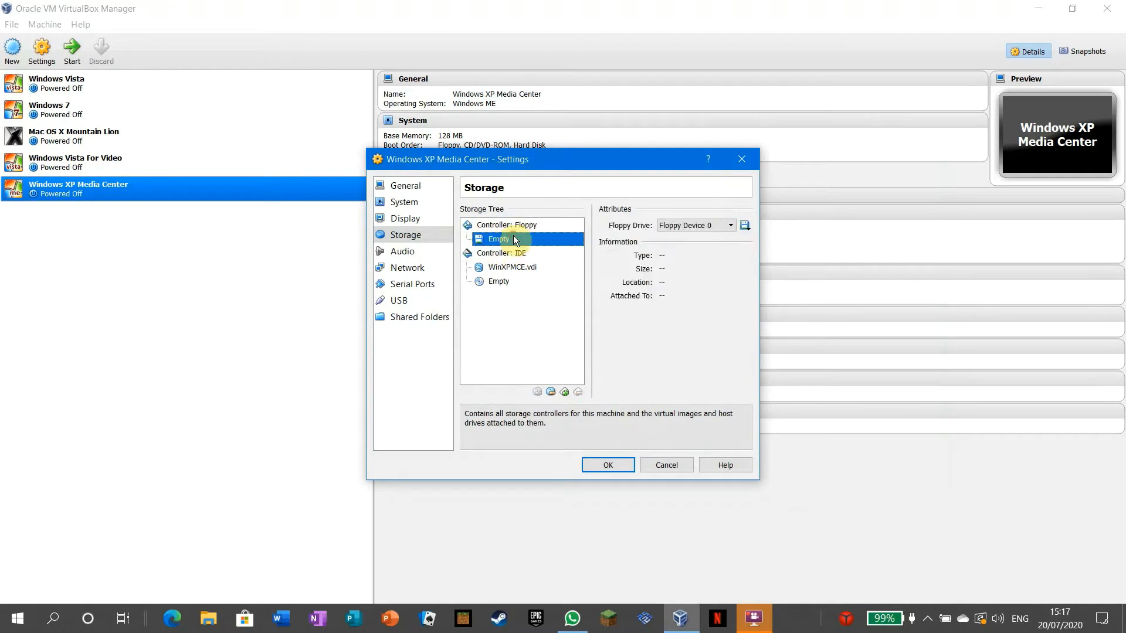
click(507, 225)
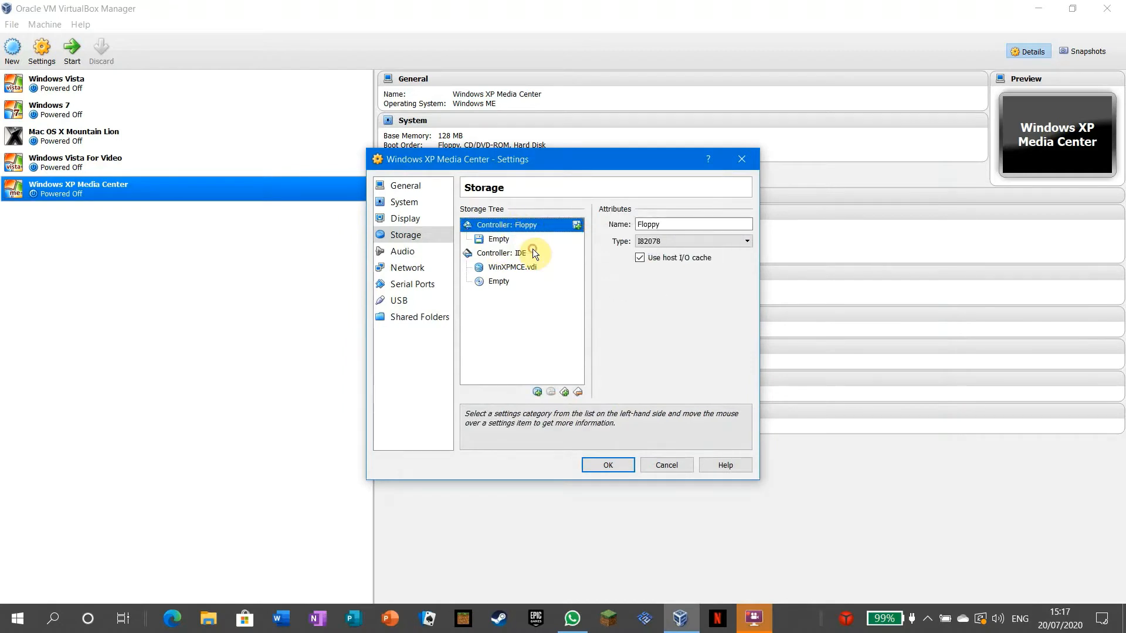
key(Delete)
Insert the GRMCULFRER_BR_DVD image from Downloads D drive into the empty IDE optical drive and save the machine's settings.
click(530, 253)
click(745, 225)
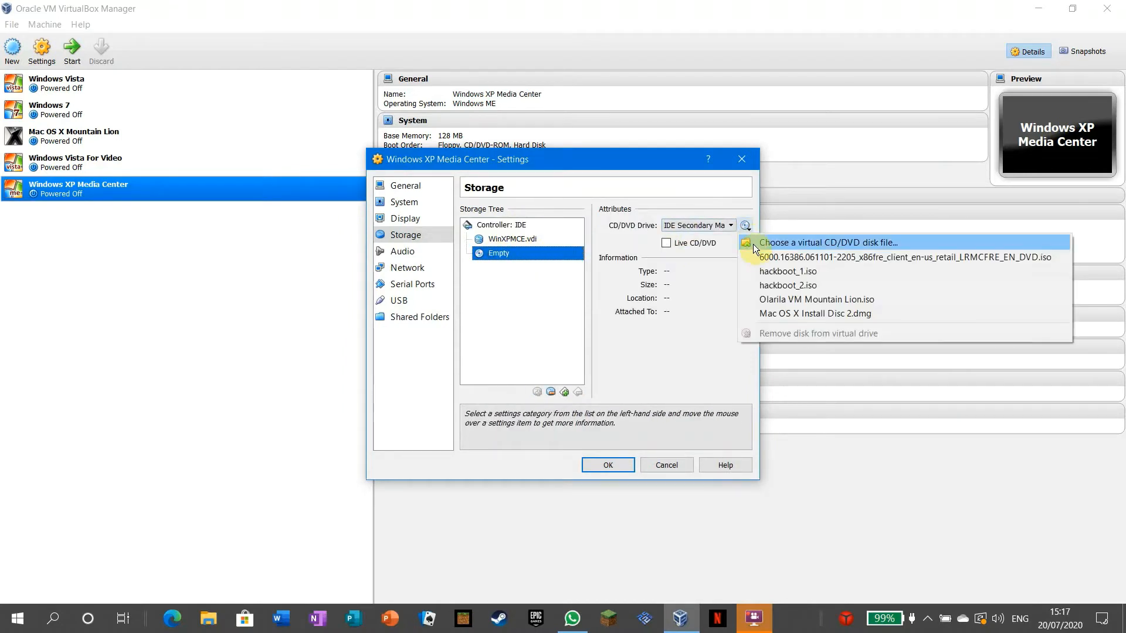
click(753, 244)
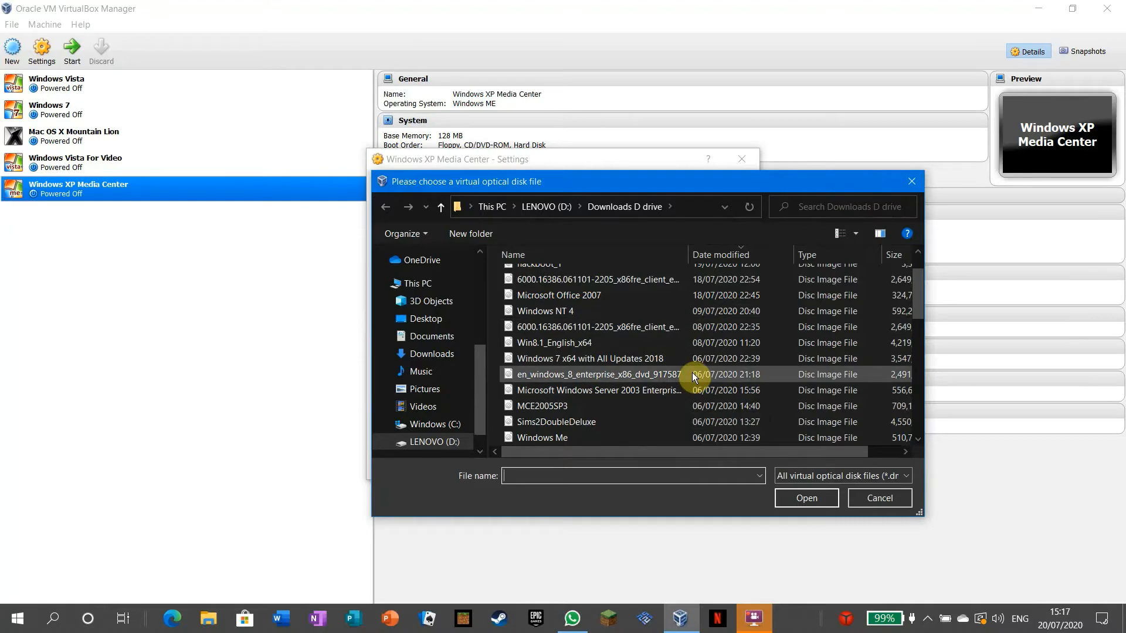
scroll(694, 376, down, 6)
scroll(694, 376, up, 1)
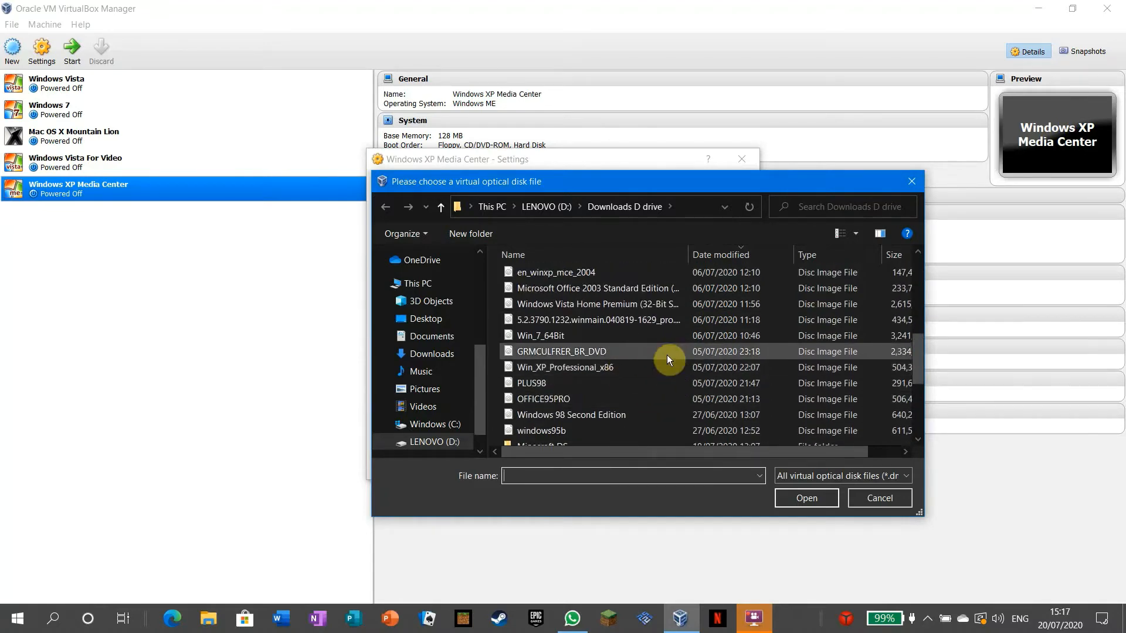
double_click(602, 351)
click(605, 460)
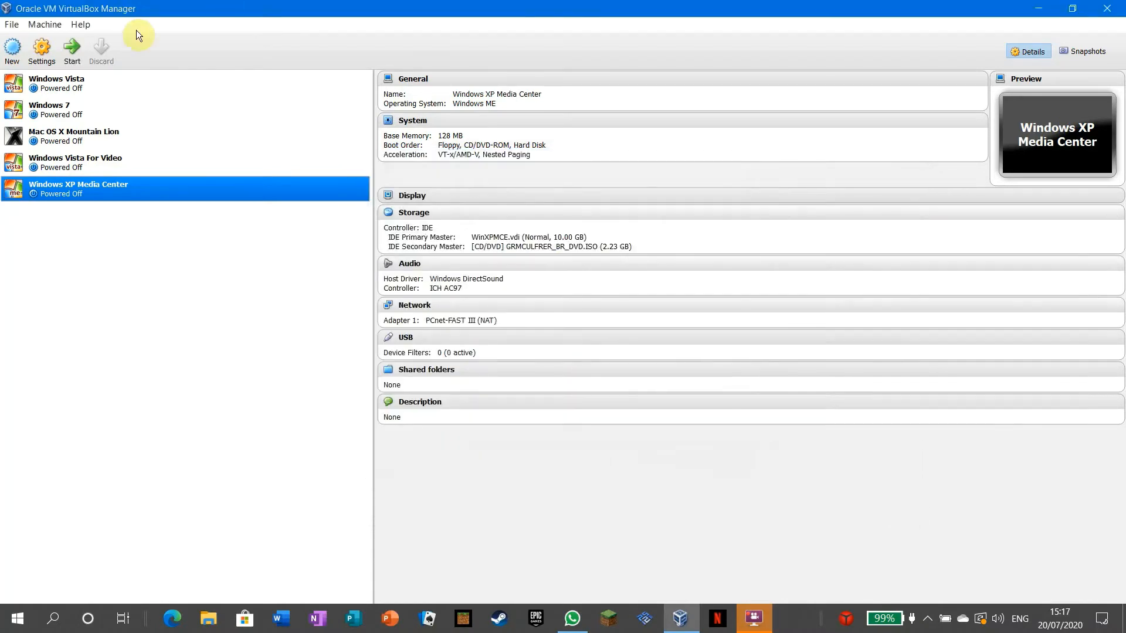
Try to boot the Windows XP Media Center machine from the attached disc image, and request closing it.
click(73, 59)
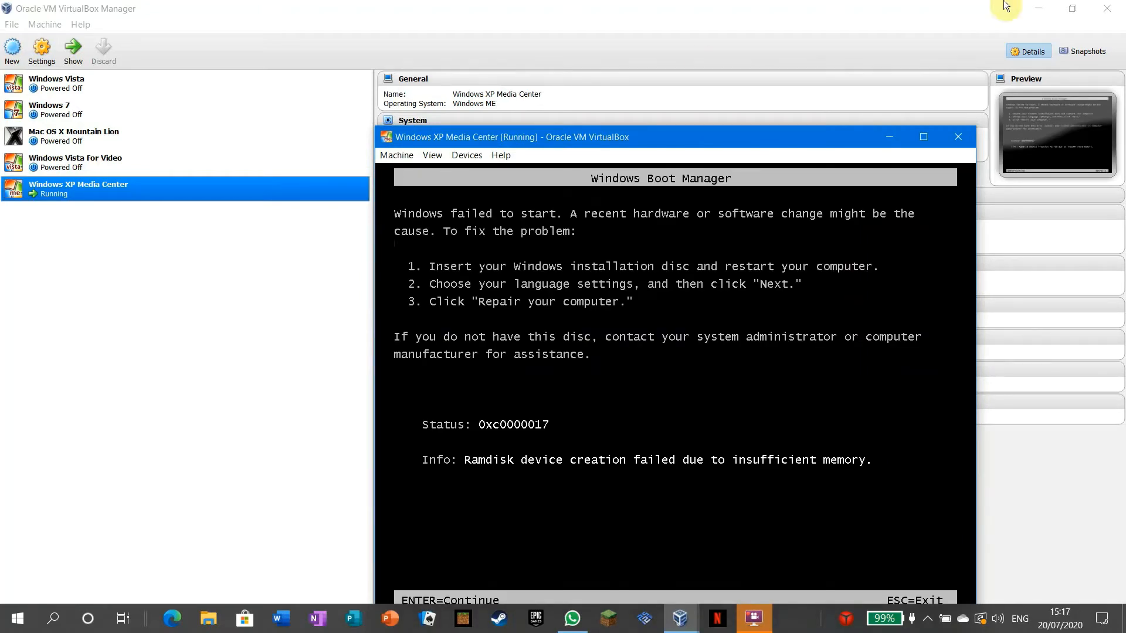
click(969, 142)
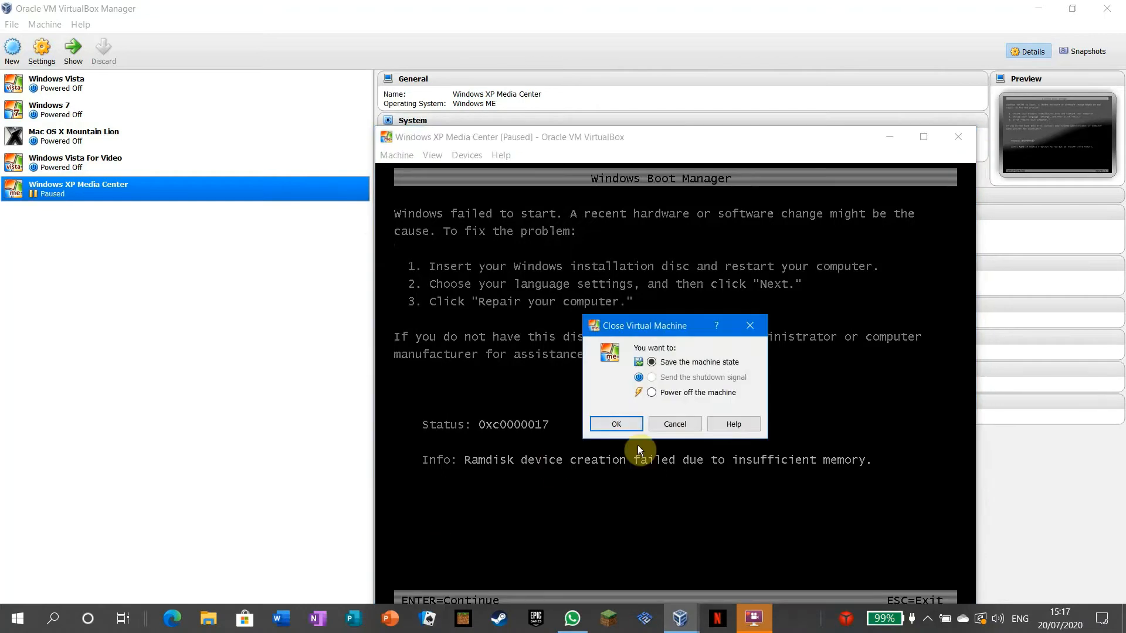
click(762, 618)
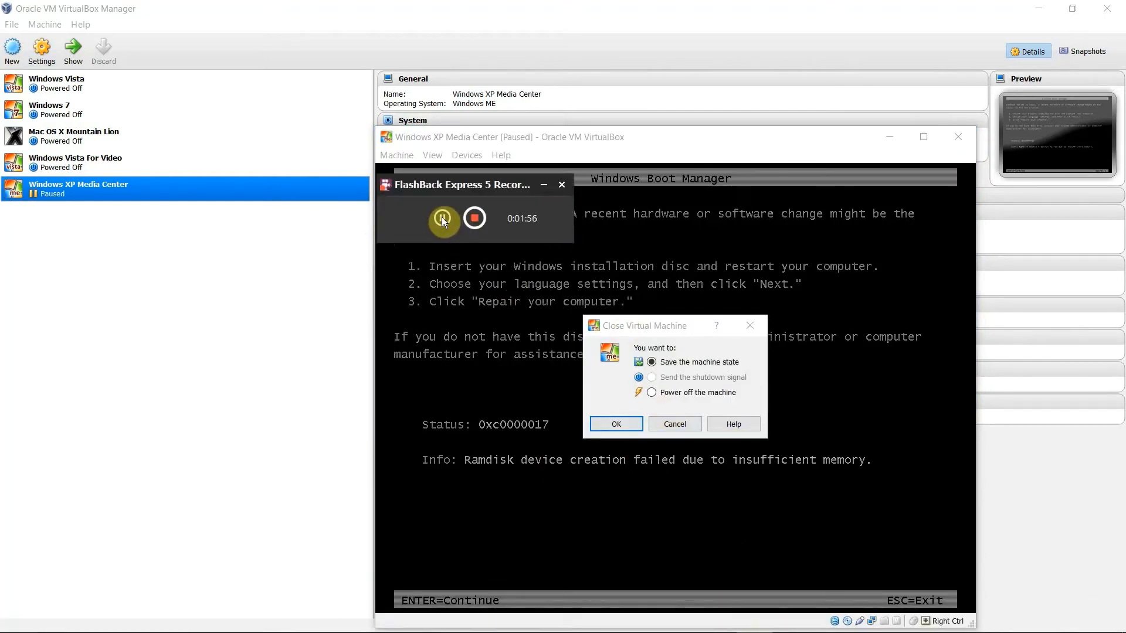
click(441, 217)
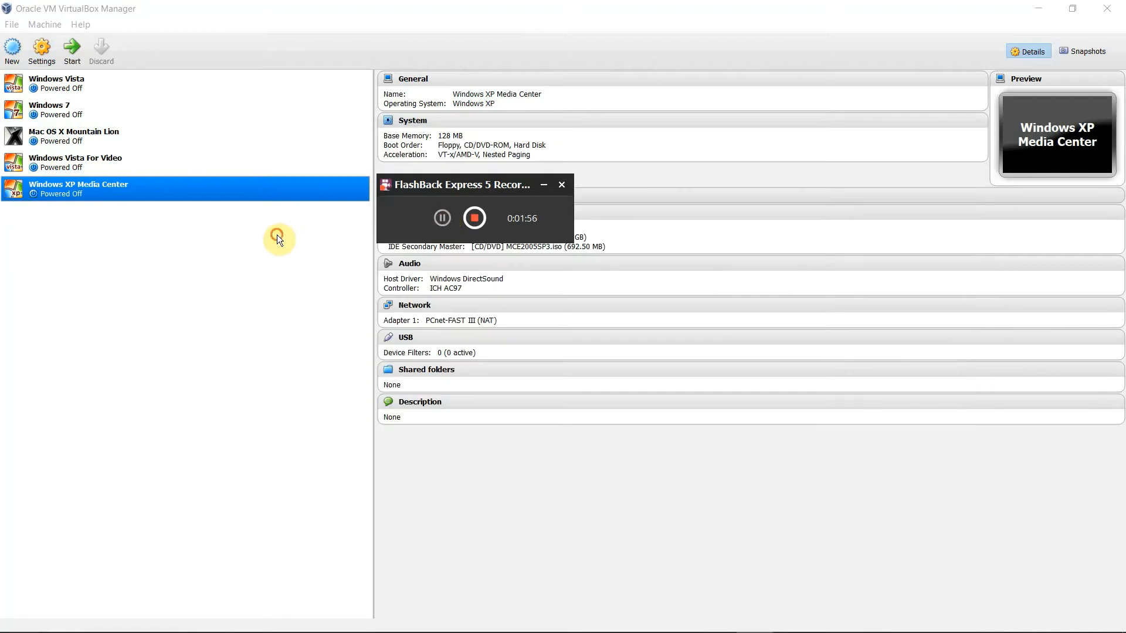
click(277, 234)
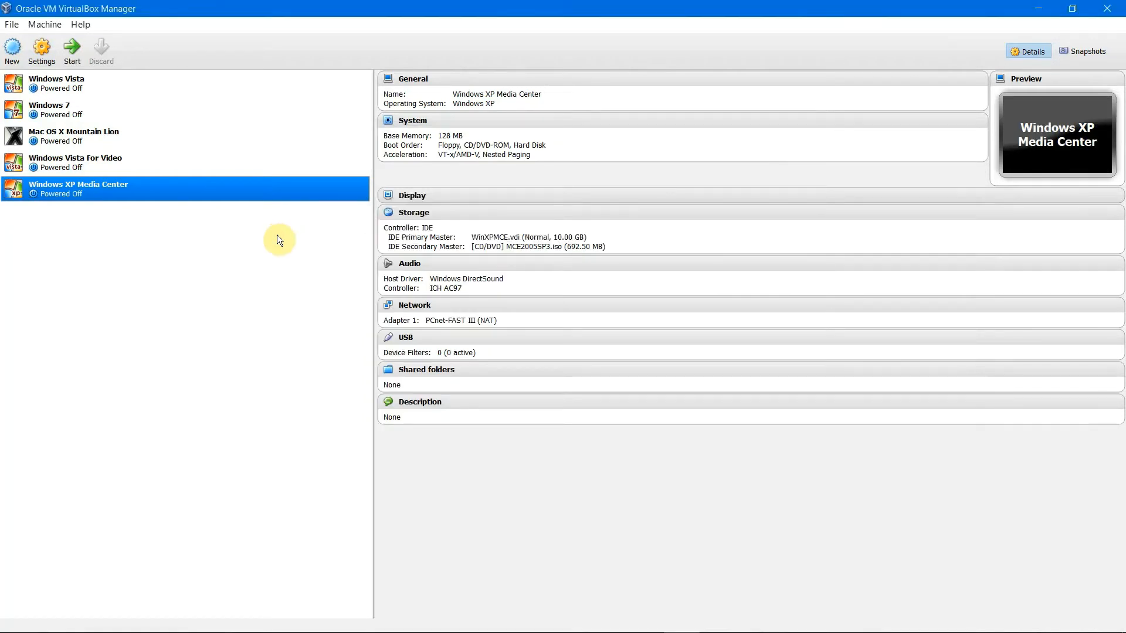
Boot the Windows XP Media Center machine from its CD-ROM device and minimize the VirtualBox Manager window.
click(69, 47)
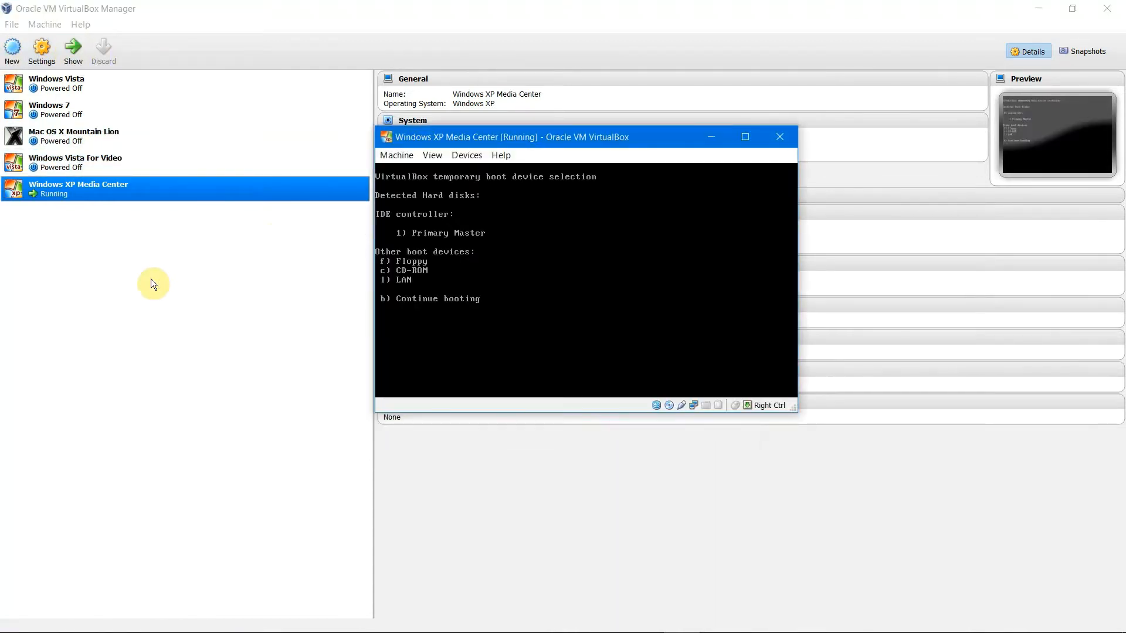
key(c)
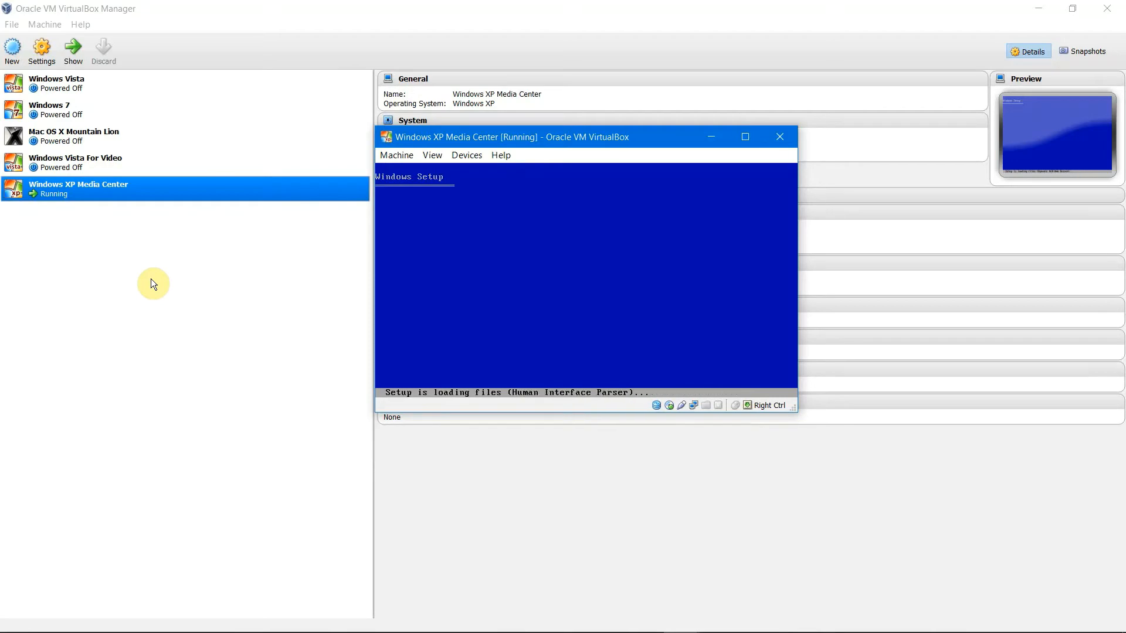
click(1039, 7)
click(751, 621)
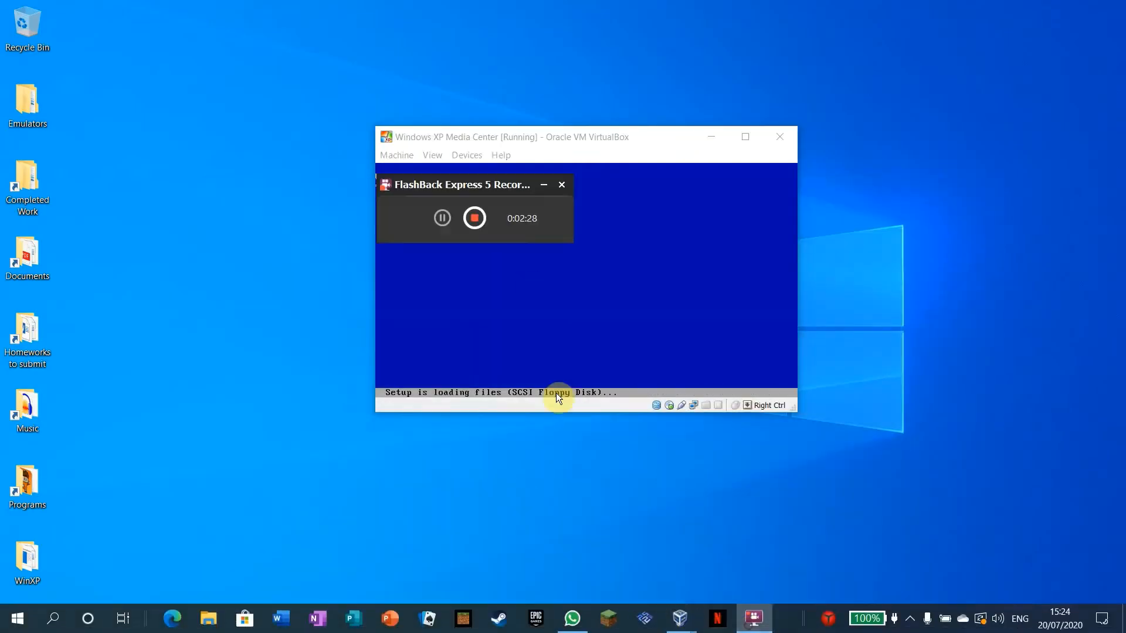
drag(475, 188, 952, 157)
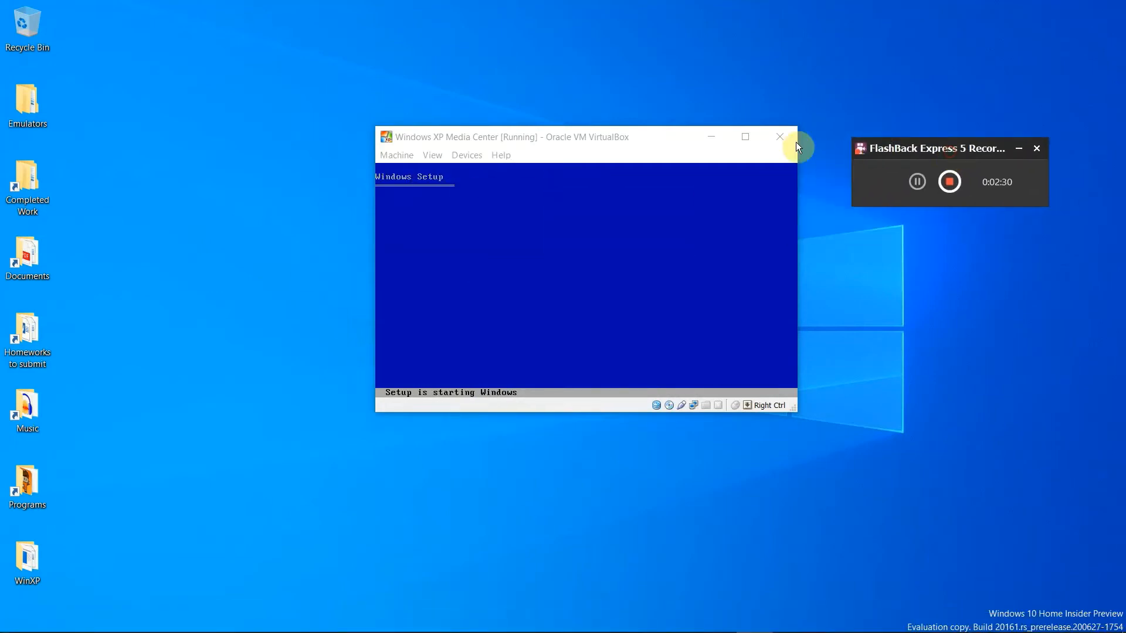
Start Windows XP setup, accept the licence agreement, and format the 10237 MB unpartitioned space for installation.
drag(626, 127, 502, 112)
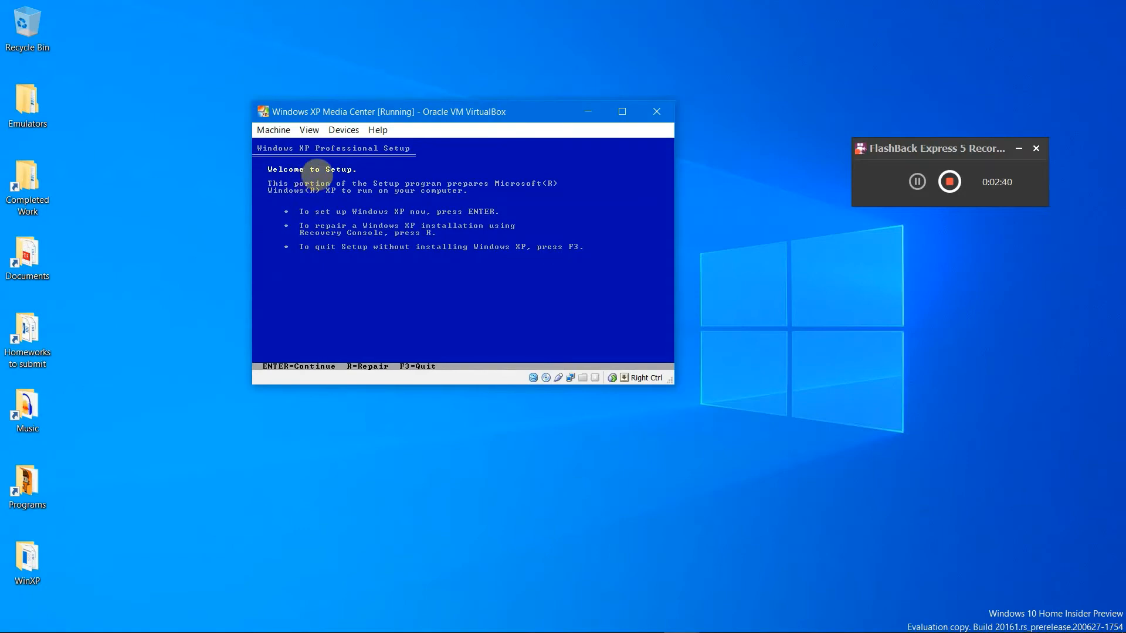
key(Return)
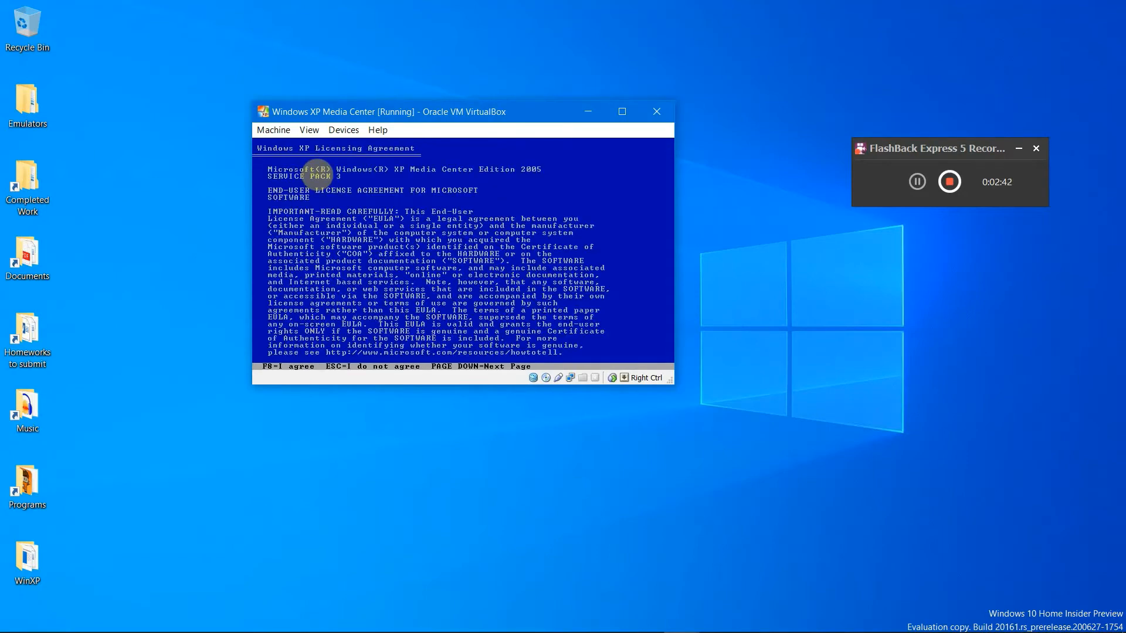
key(F8)
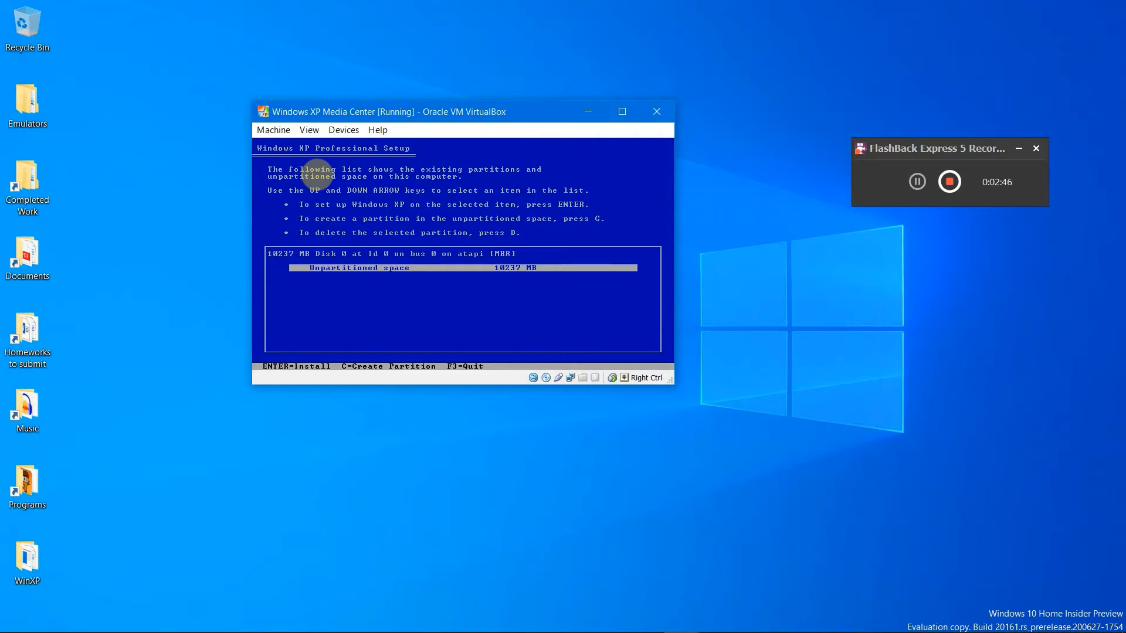
key(Return)
key(Return)
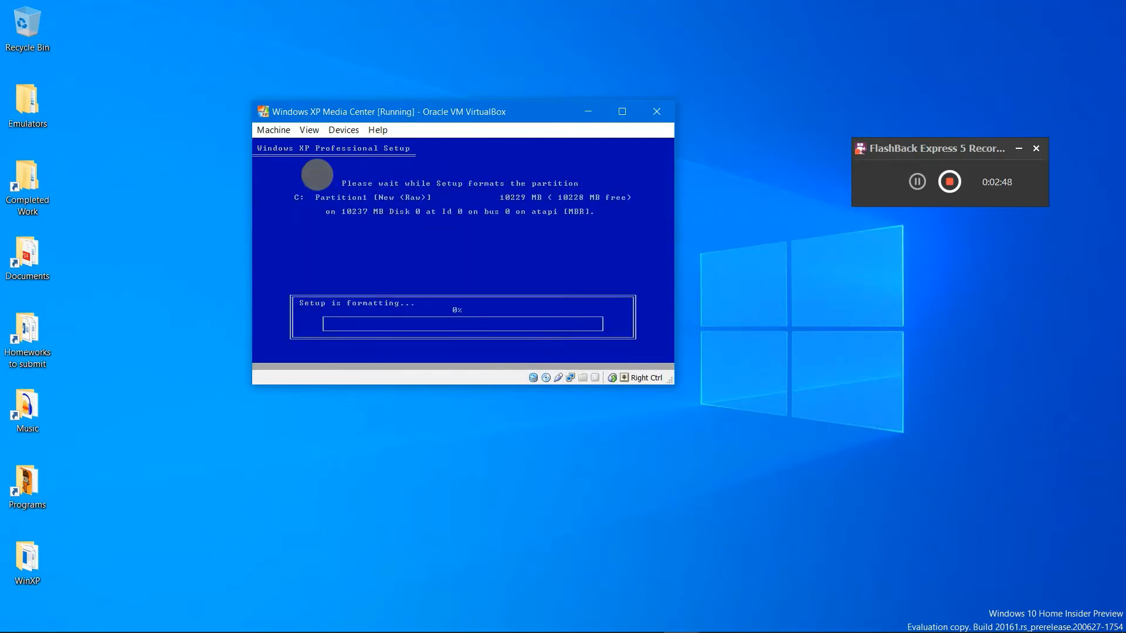
click(919, 180)
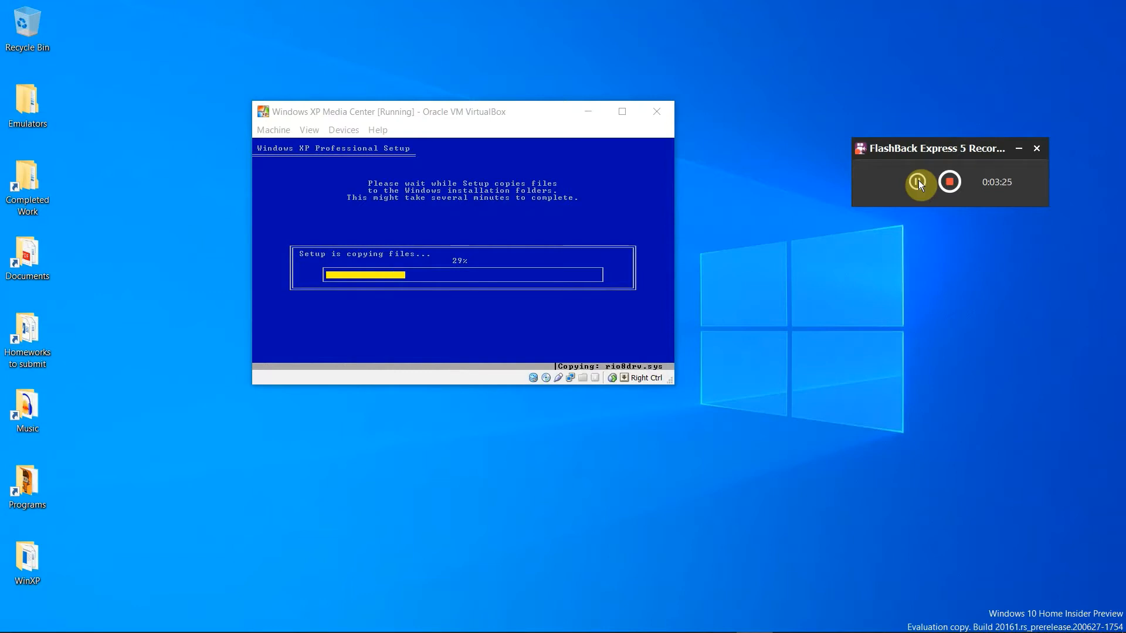
click(918, 180)
click(918, 181)
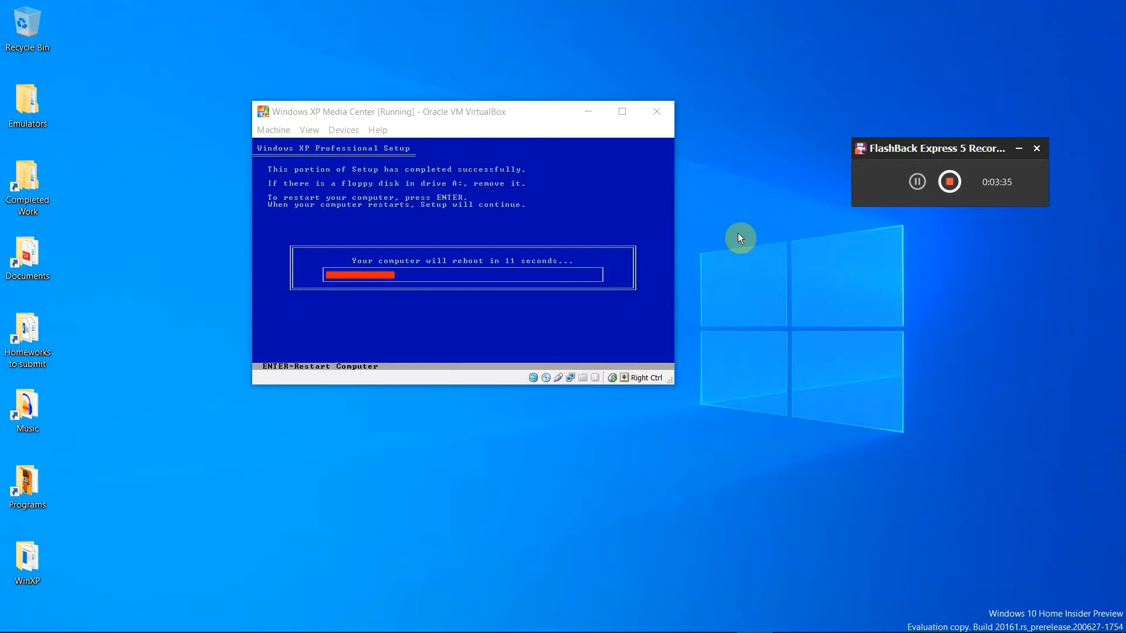
Restart the virtual machine from setup and boot it from the Primary Master hard disk.
click(529, 233)
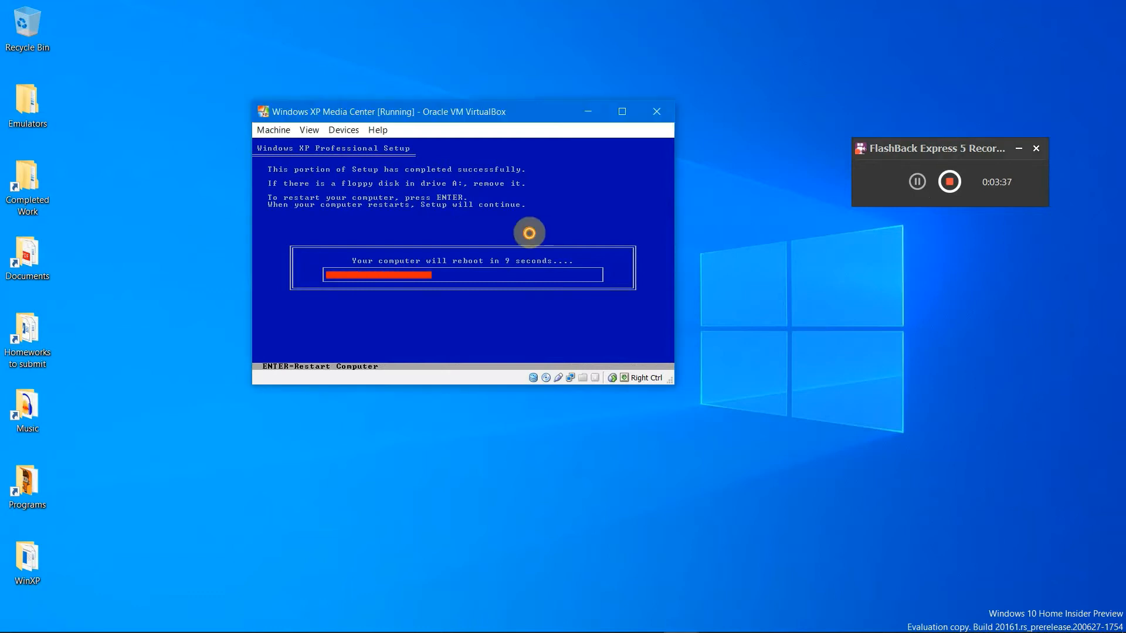
key(Return)
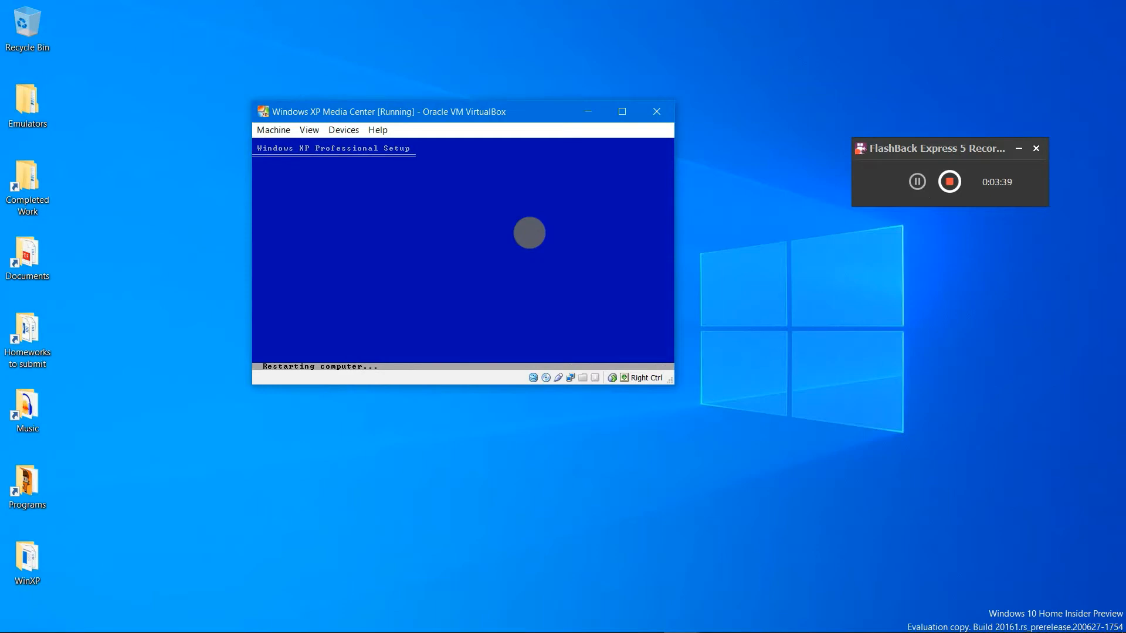
key(F12)
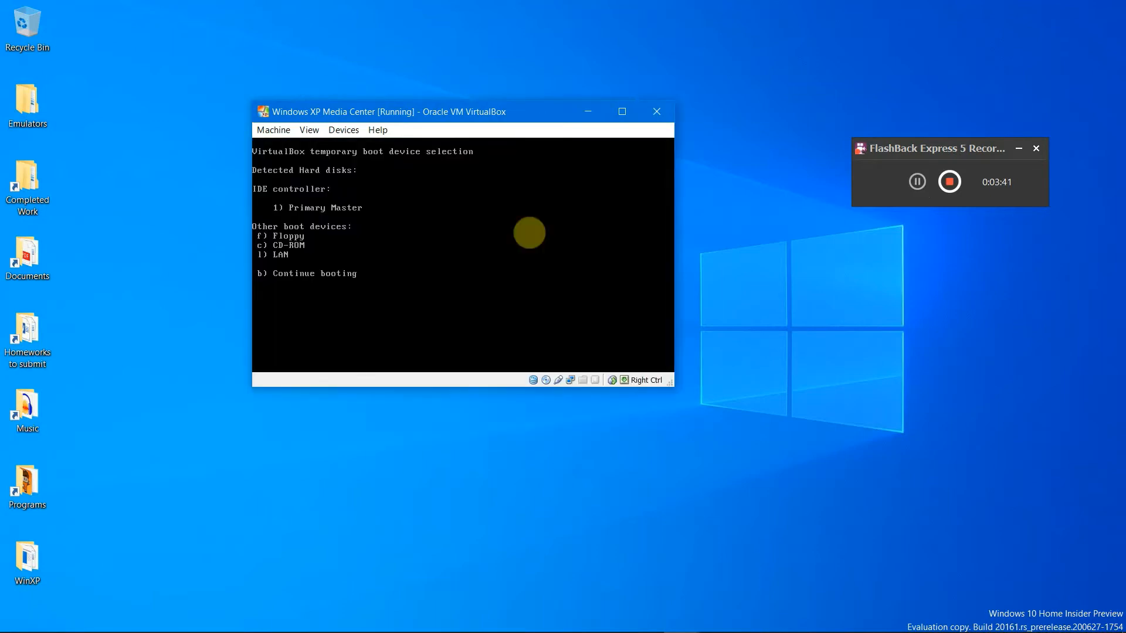
key(1)
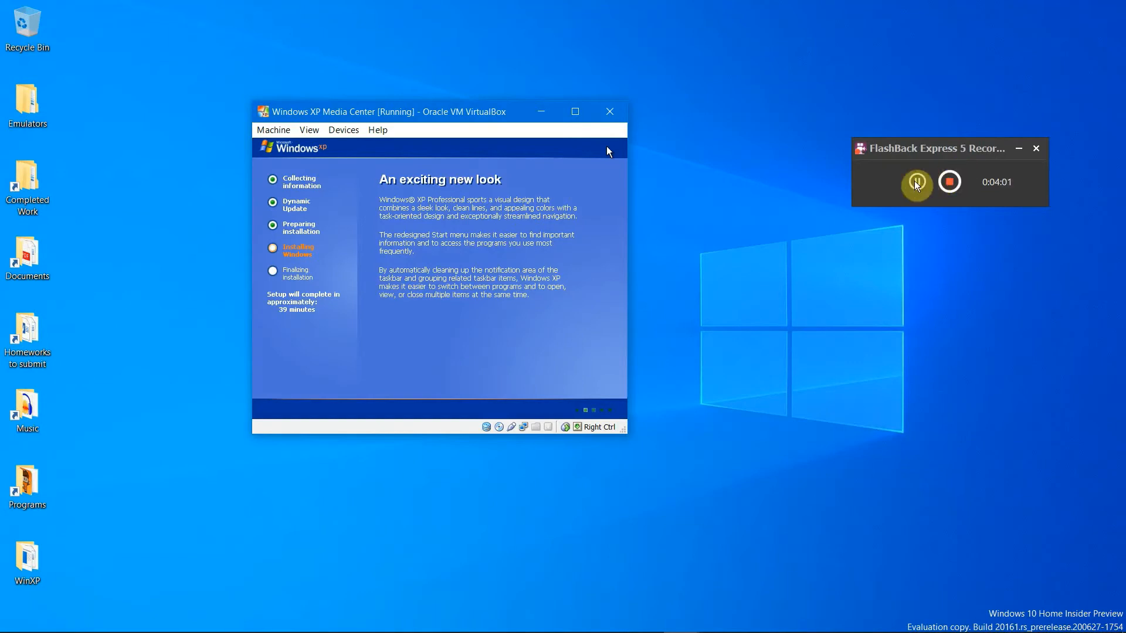
Customize the regional options, setting the standards and formats to English (United Kingdom) and the location to United Kingdom.
click(916, 182)
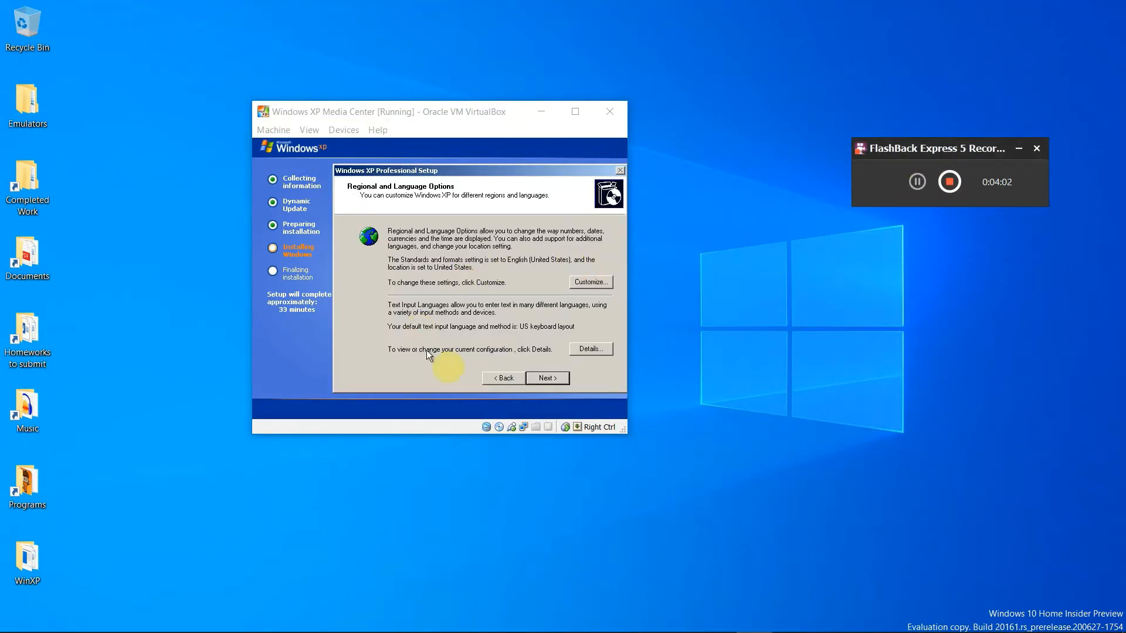
click(432, 373)
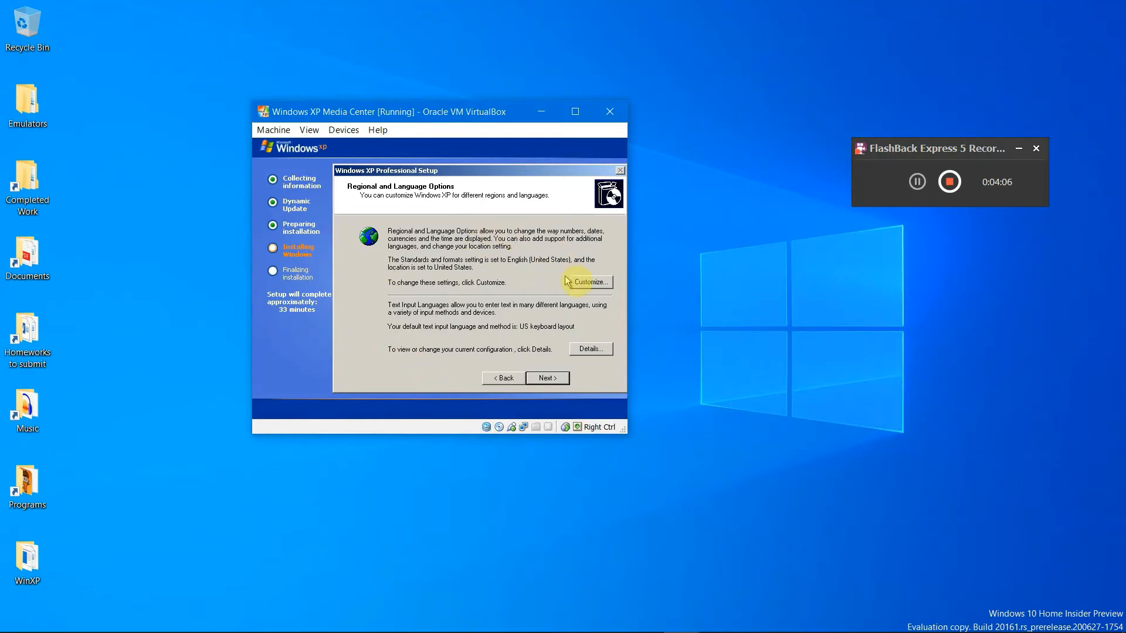
click(591, 286)
click(357, 226)
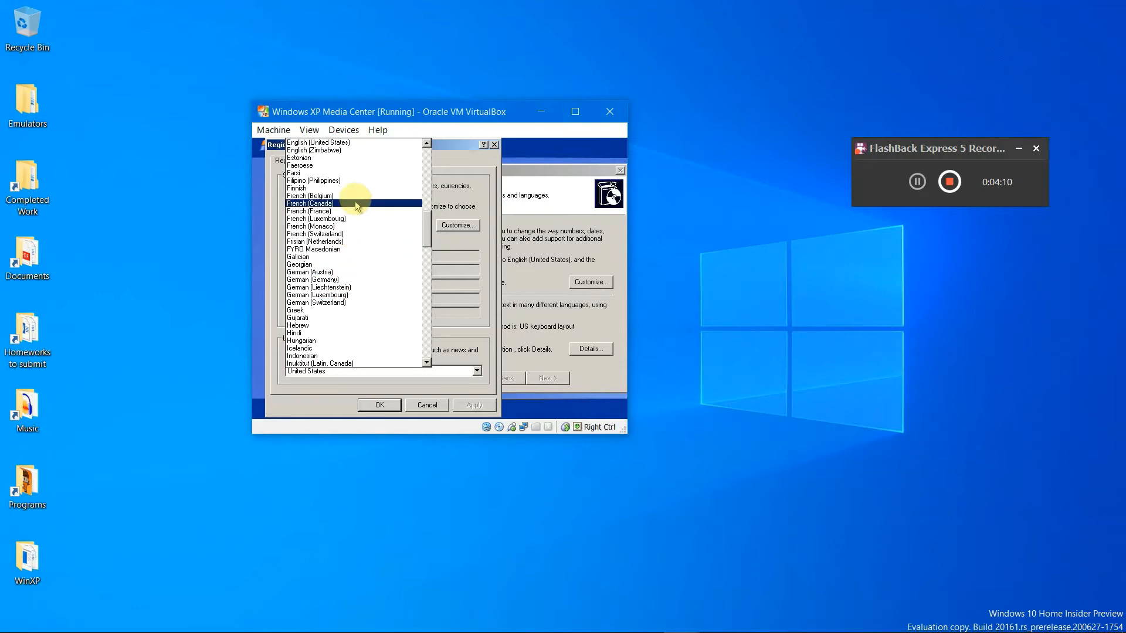
click(426, 144)
click(405, 146)
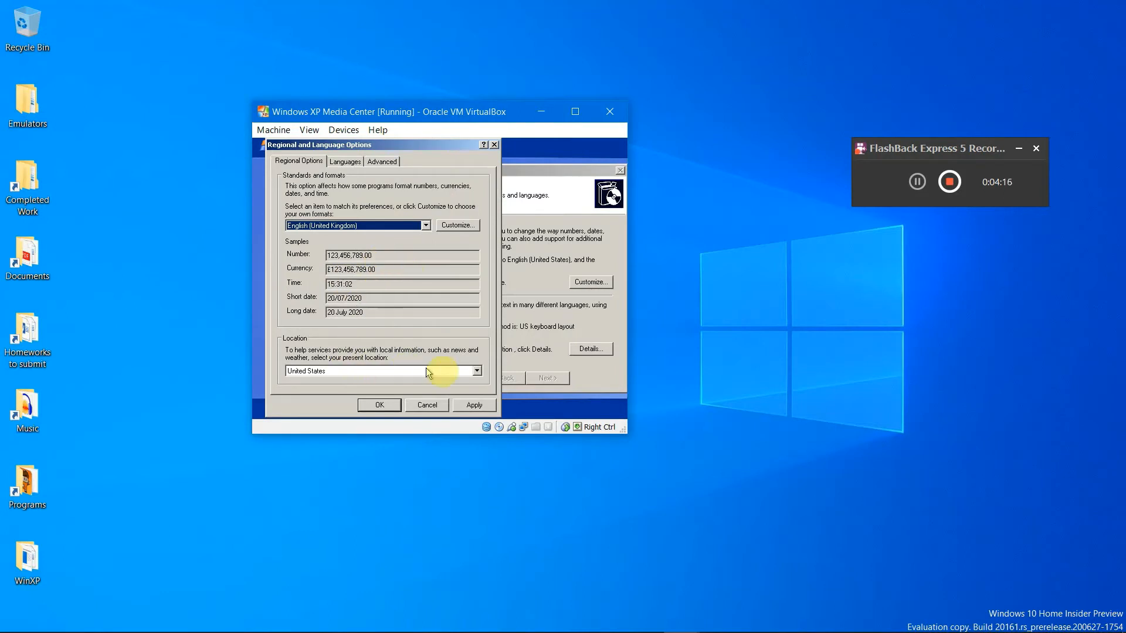
click(472, 372)
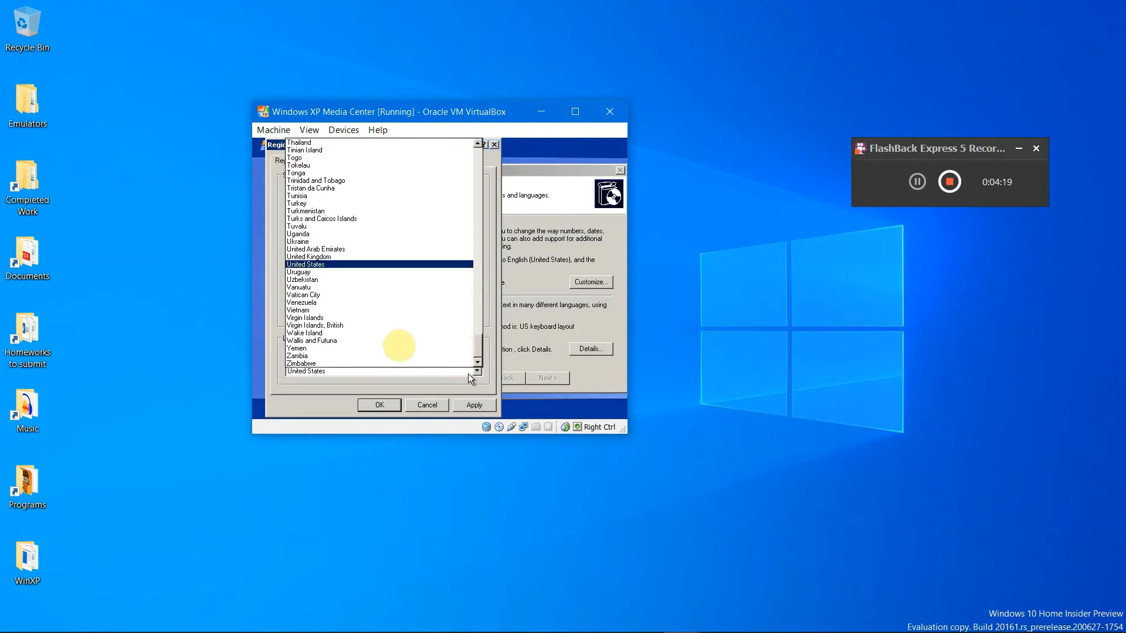
click(376, 257)
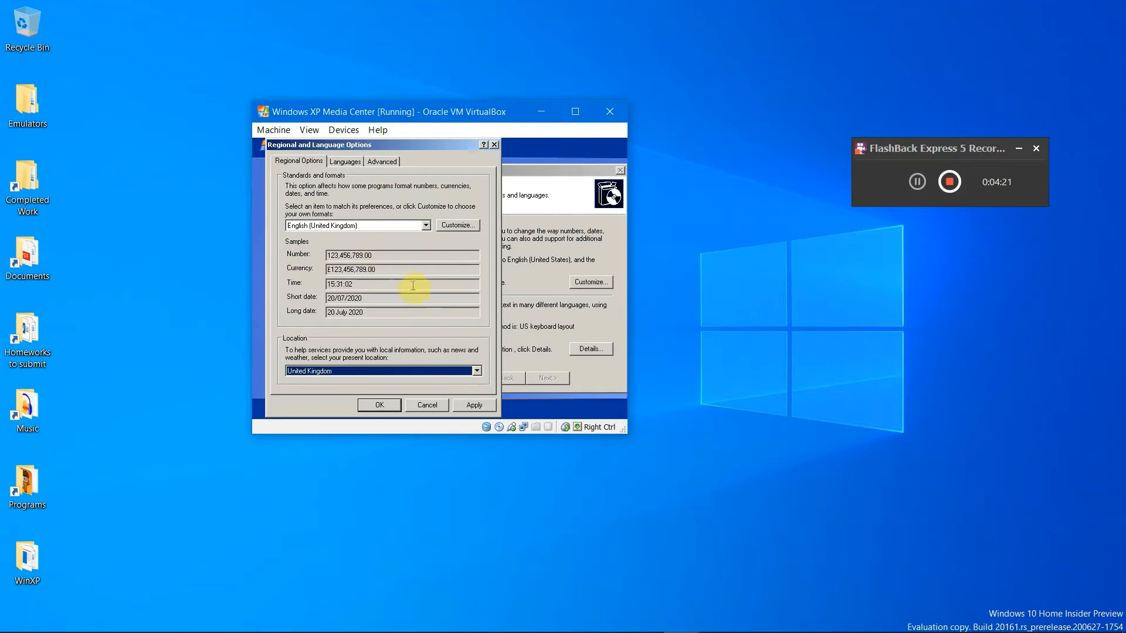
Set the language for non-Unicode programs to English (United Kingdom).
click(354, 164)
click(382, 162)
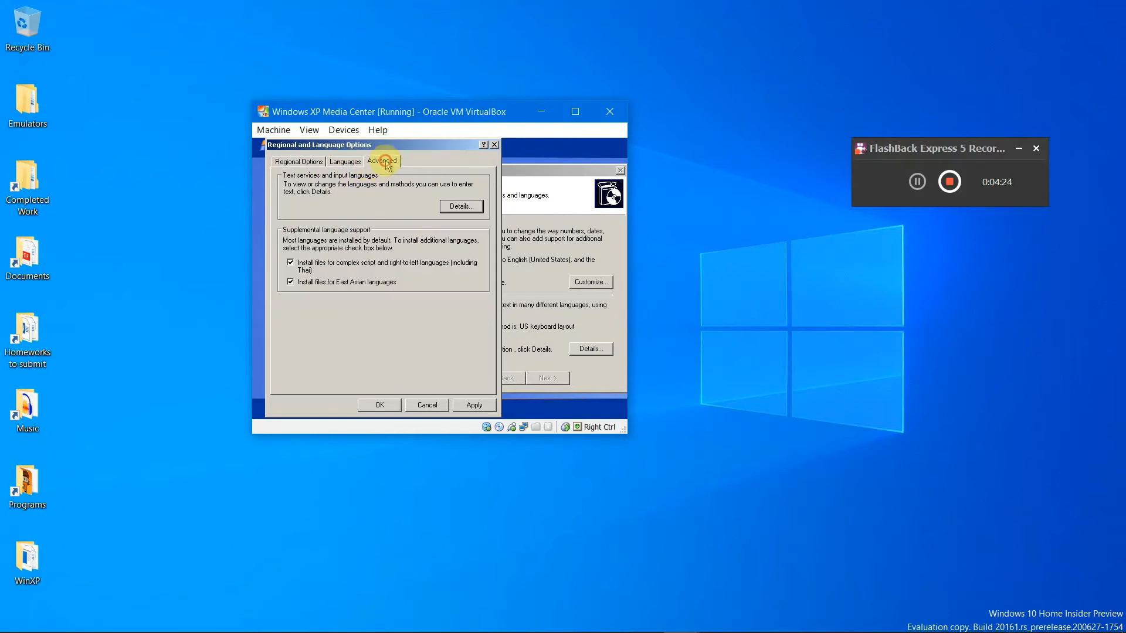
click(357, 239)
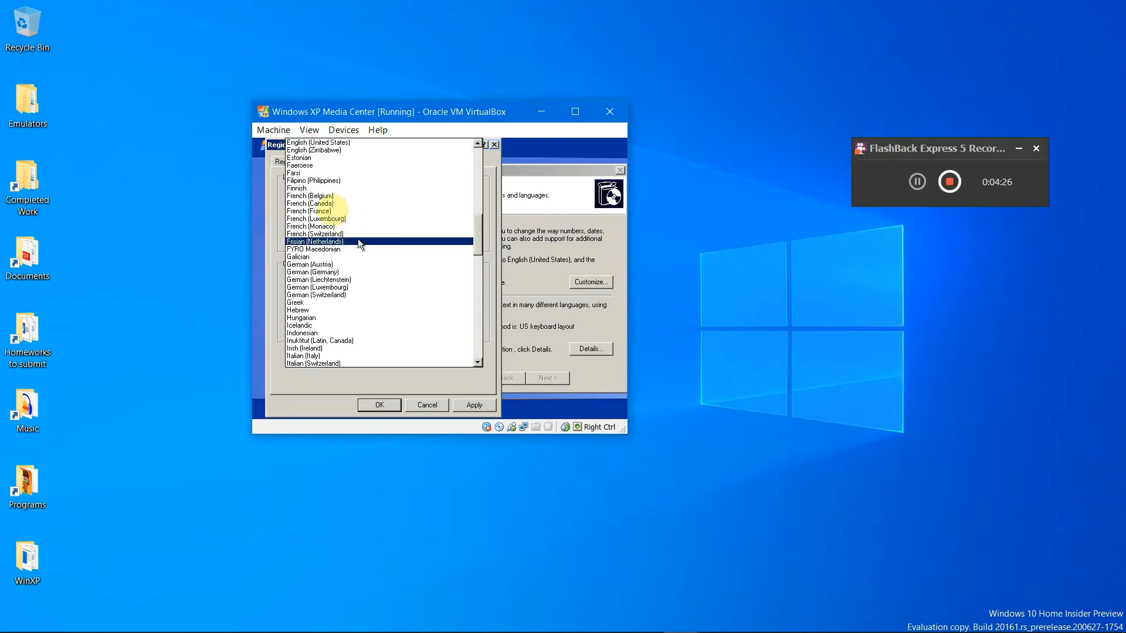
scroll(470, 144, up, 1)
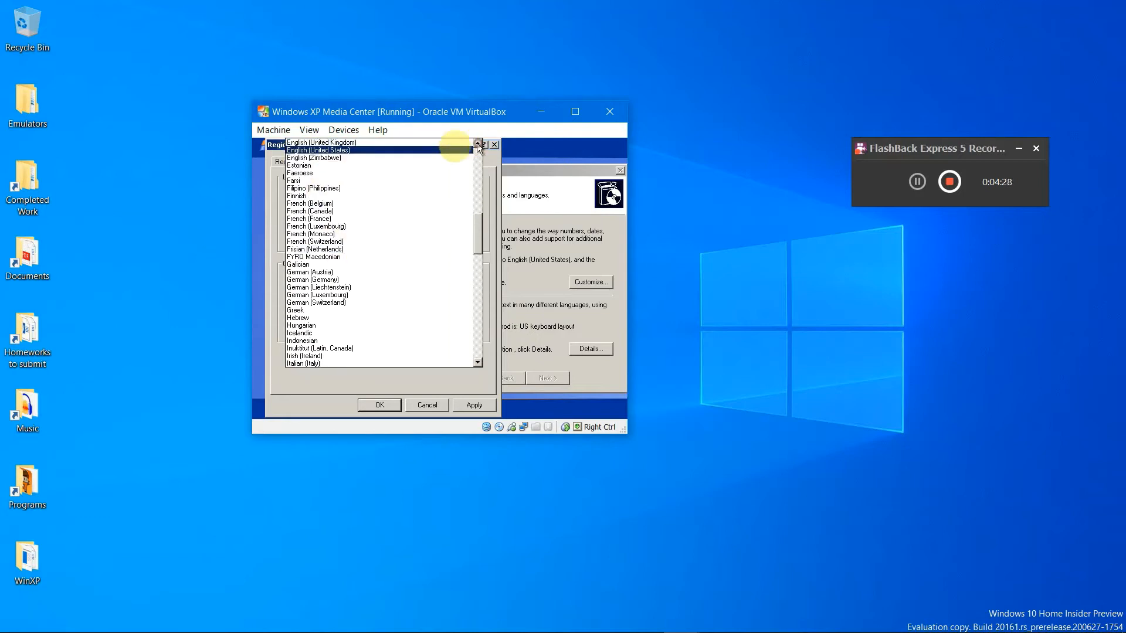
click(437, 143)
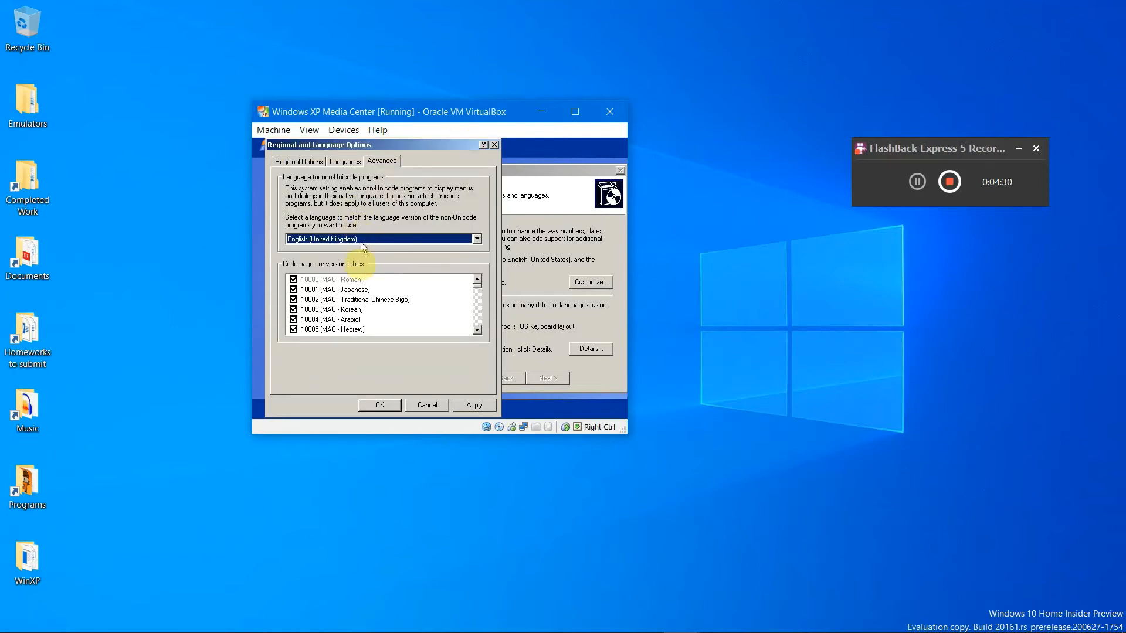
Apply the regional and language settings and proceed to personalizing the software.
click(292, 168)
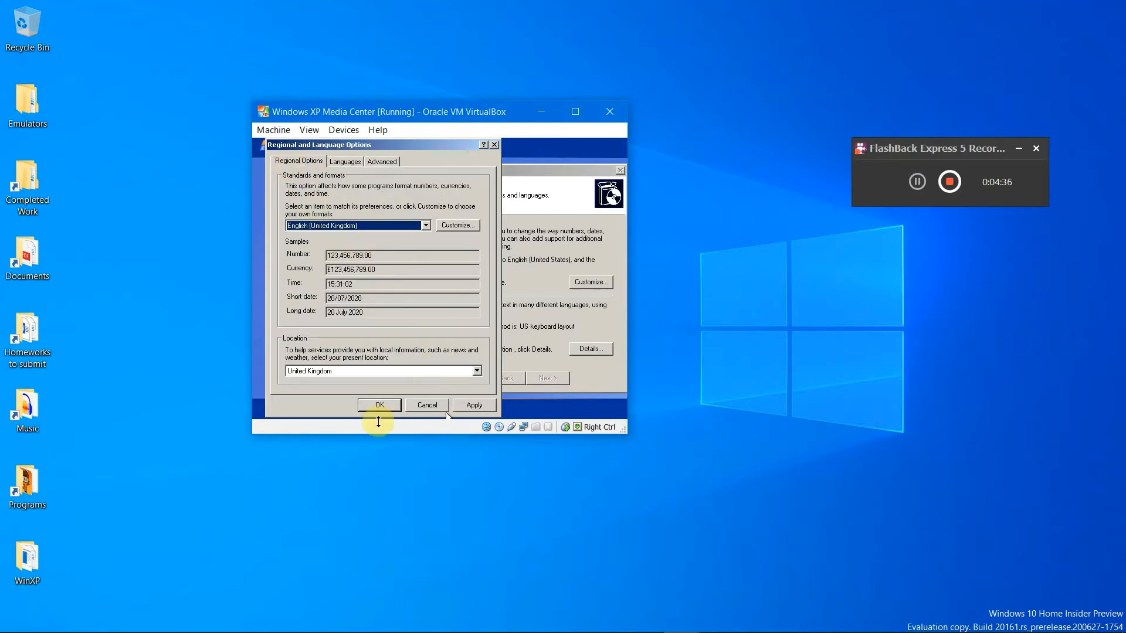
click(476, 405)
click(392, 406)
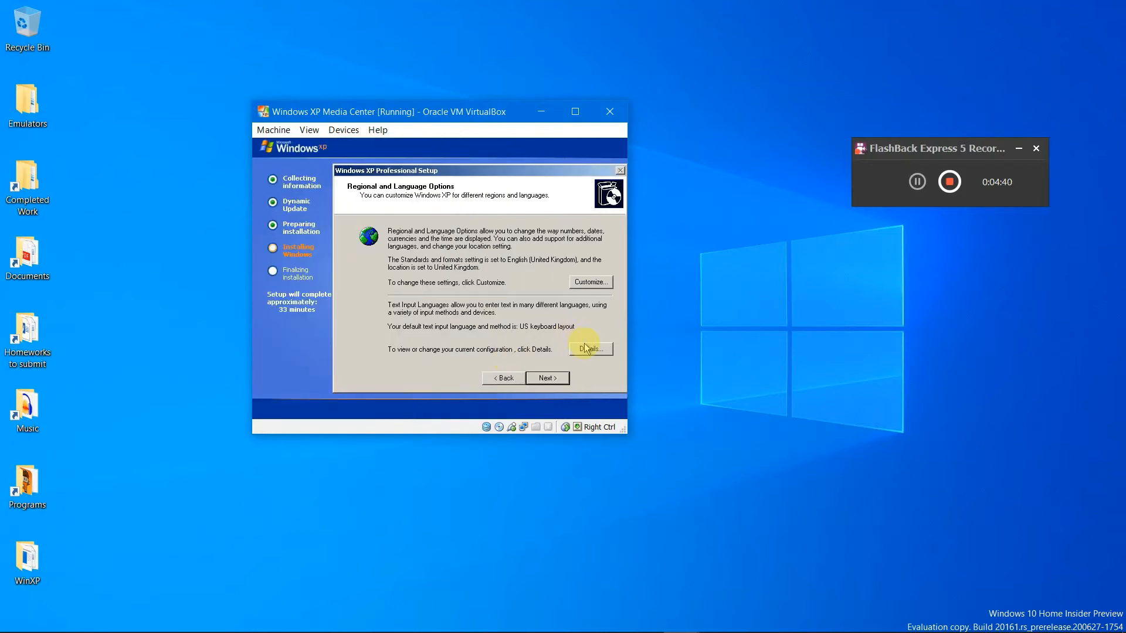
click(545, 379)
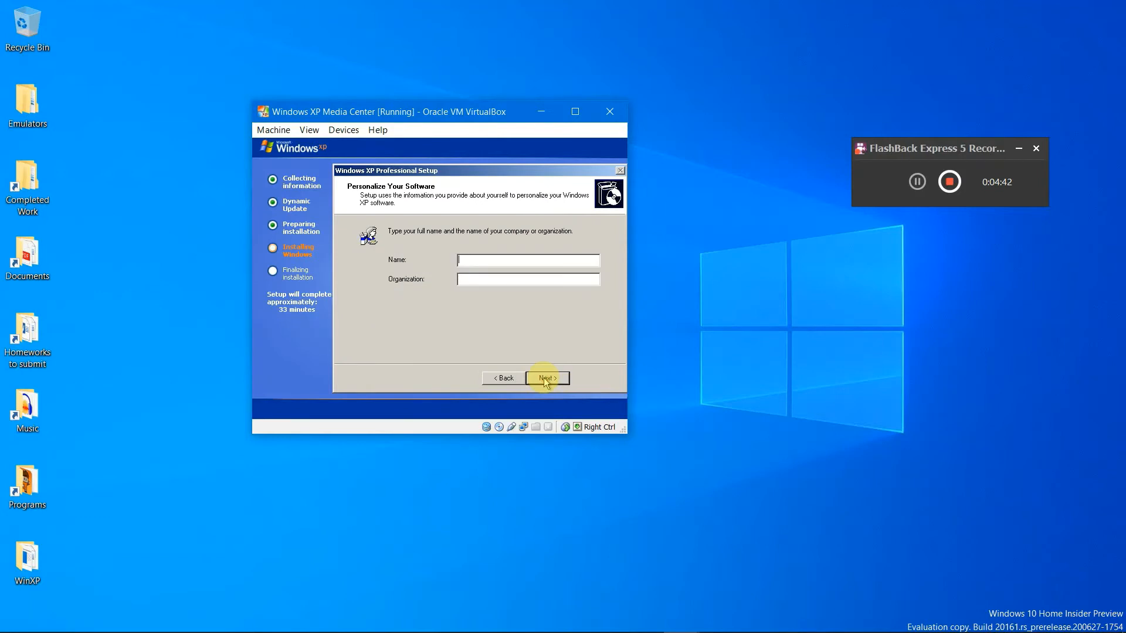
Fill in the name for personalizing the software, and keep the suggested computer name with a blank administrator password.
text(Use)
click(542, 380)
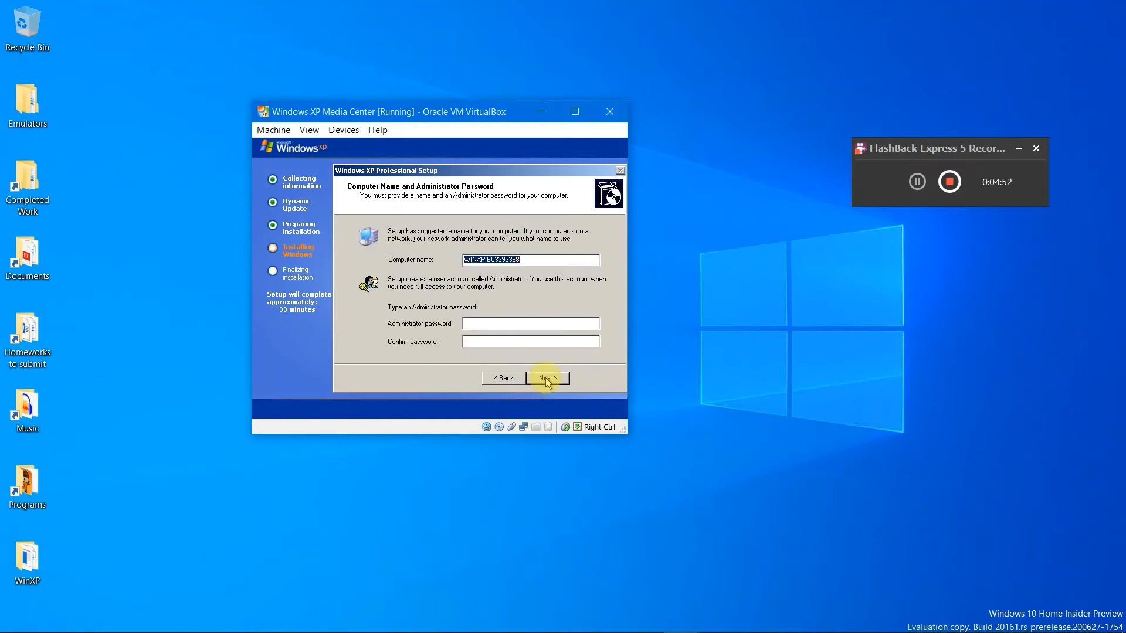
click(543, 380)
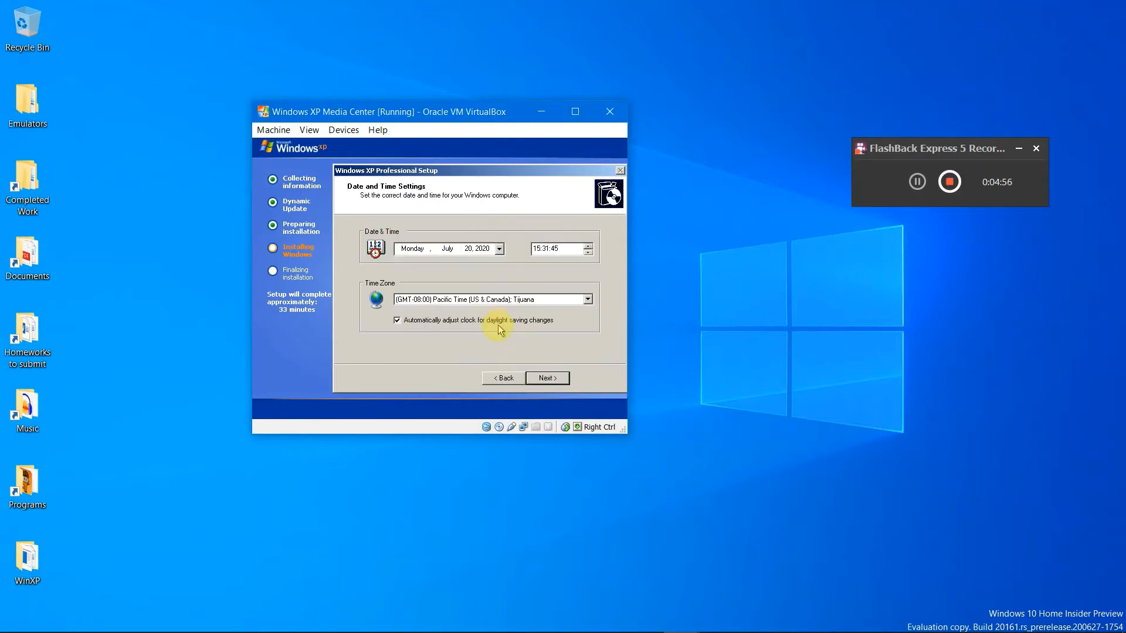
Set the time zone to (GMT) Greenwich Mean Time : Dublin, Edinburgh, Lisbon, London and continue the setup.
click(585, 300)
scroll(445, 176, up, 3)
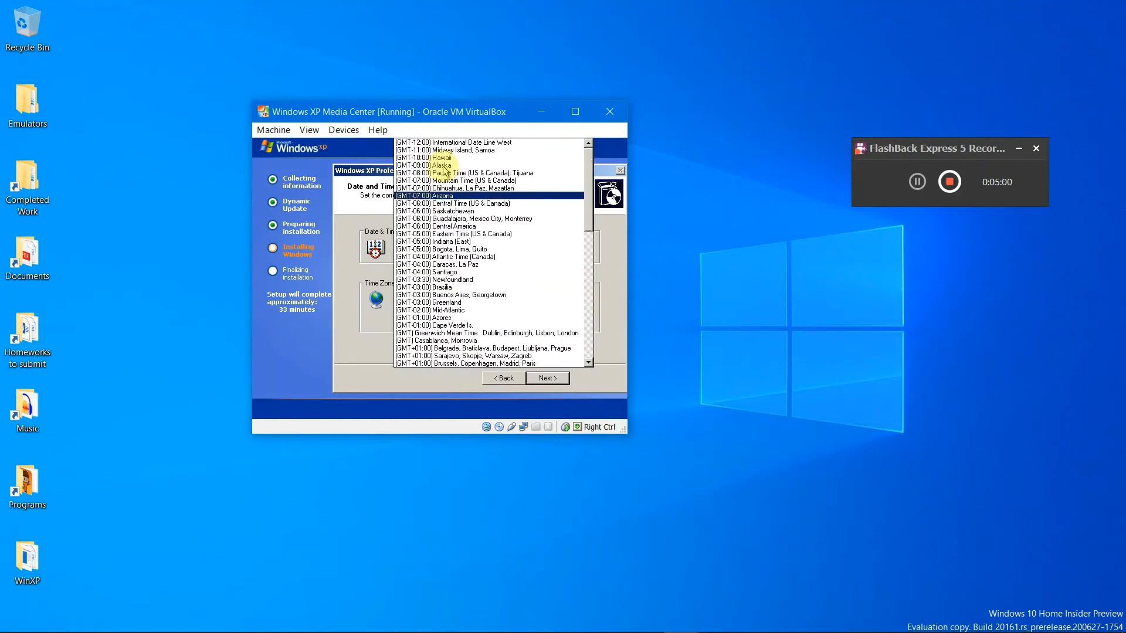
scroll(446, 176, down, 7)
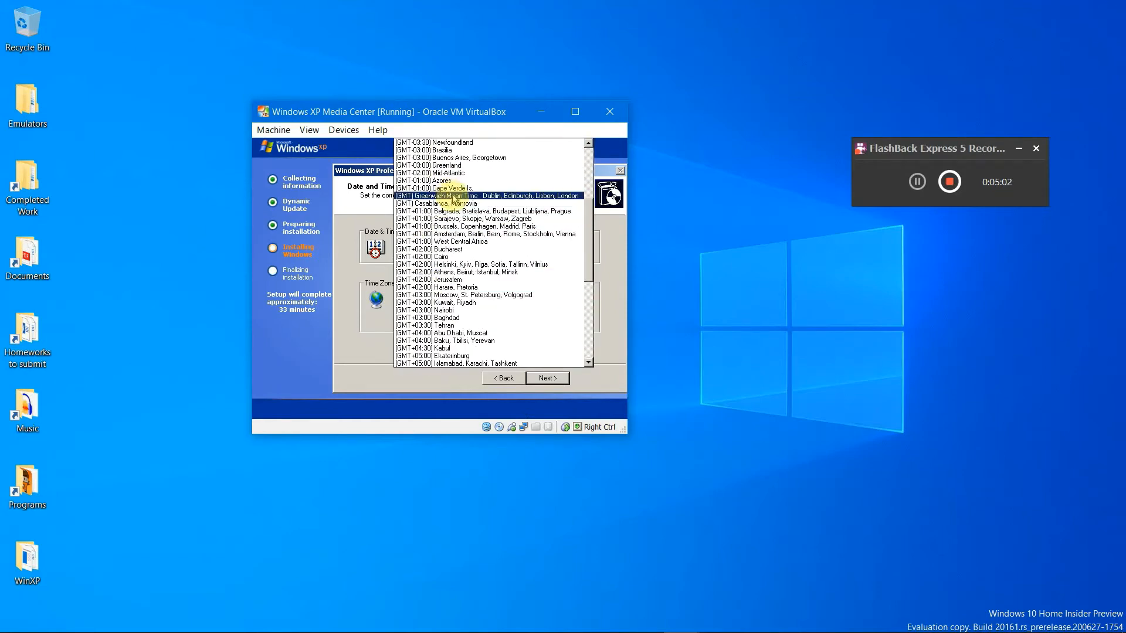
click(456, 196)
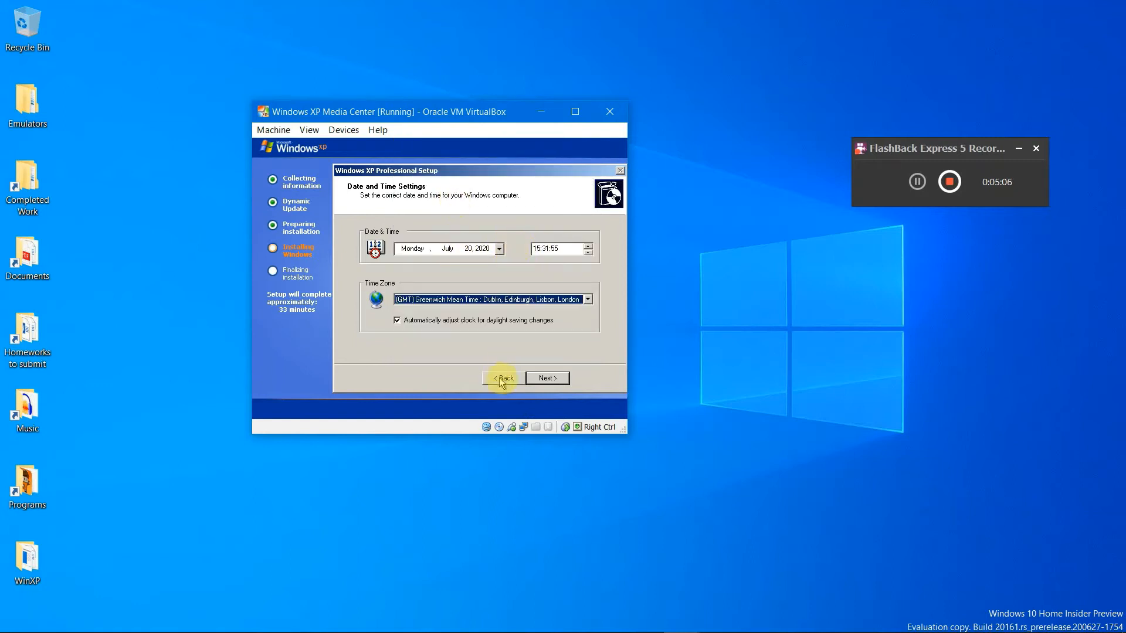
click(539, 378)
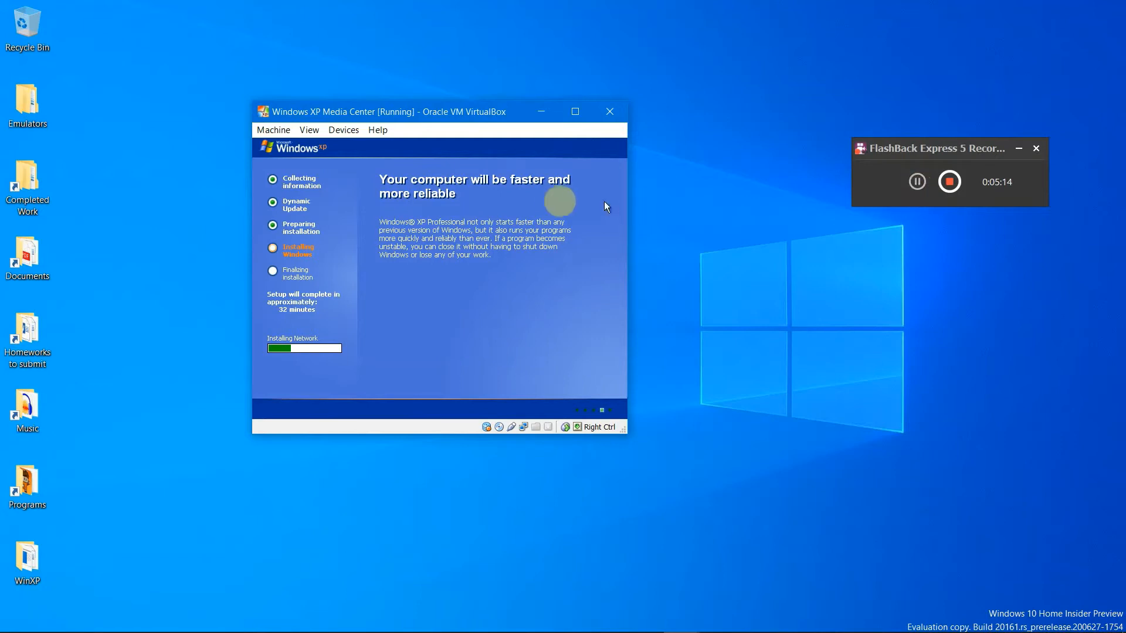
Keep the typical networking settings and continue the installation.
click(913, 182)
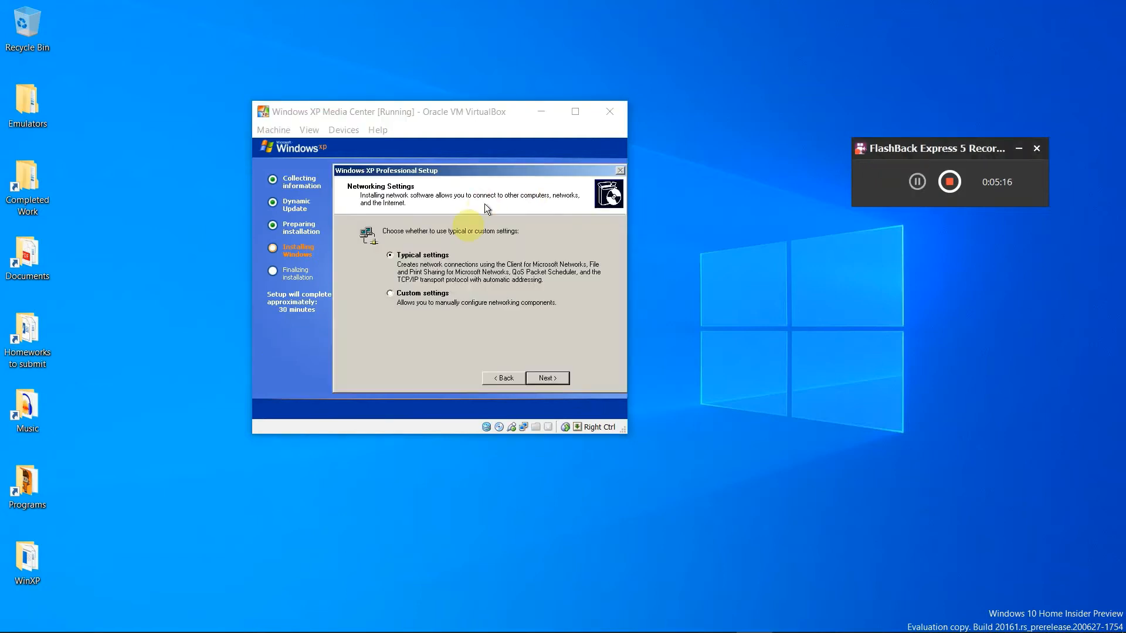
click(382, 353)
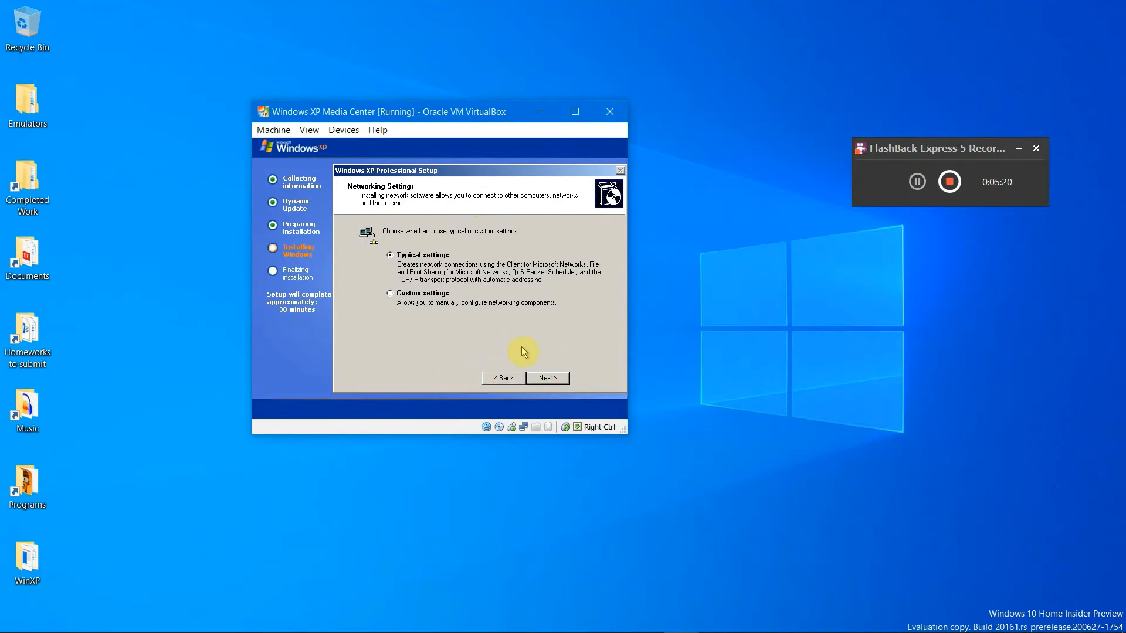
click(540, 378)
click(540, 378)
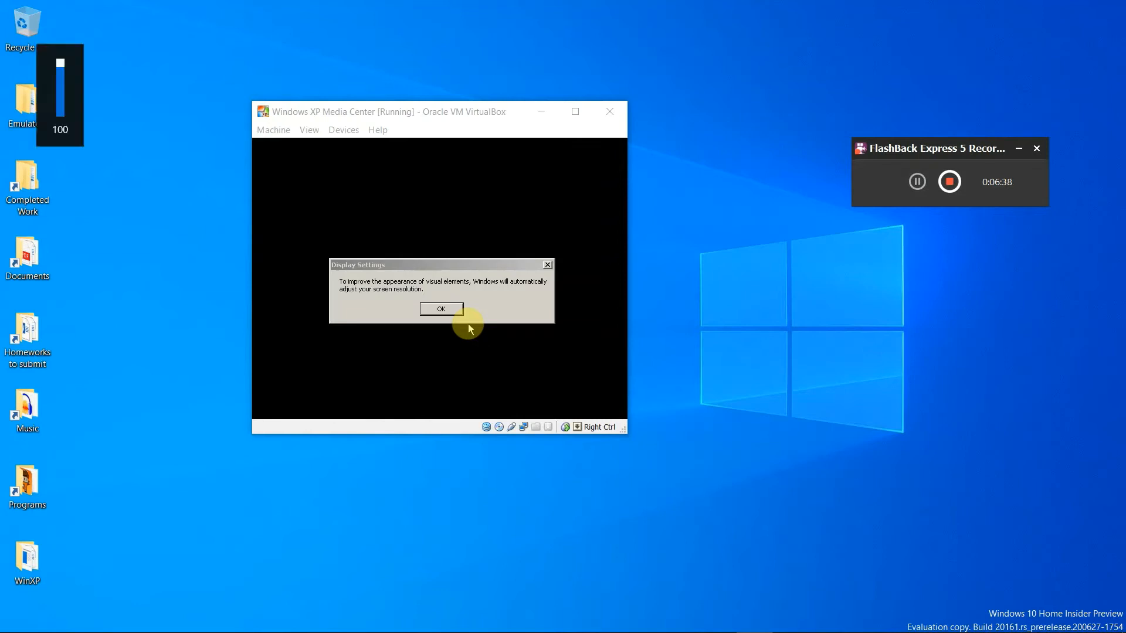
Accept the automatic screen resolution adjustment in the display settings.
click(457, 310)
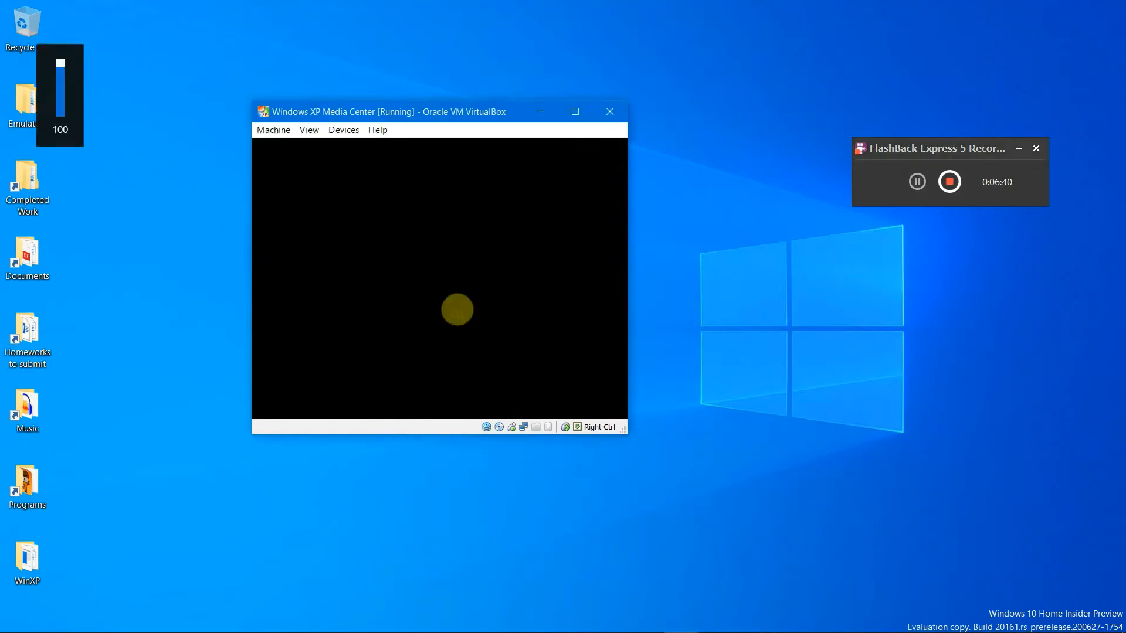
click(398, 222)
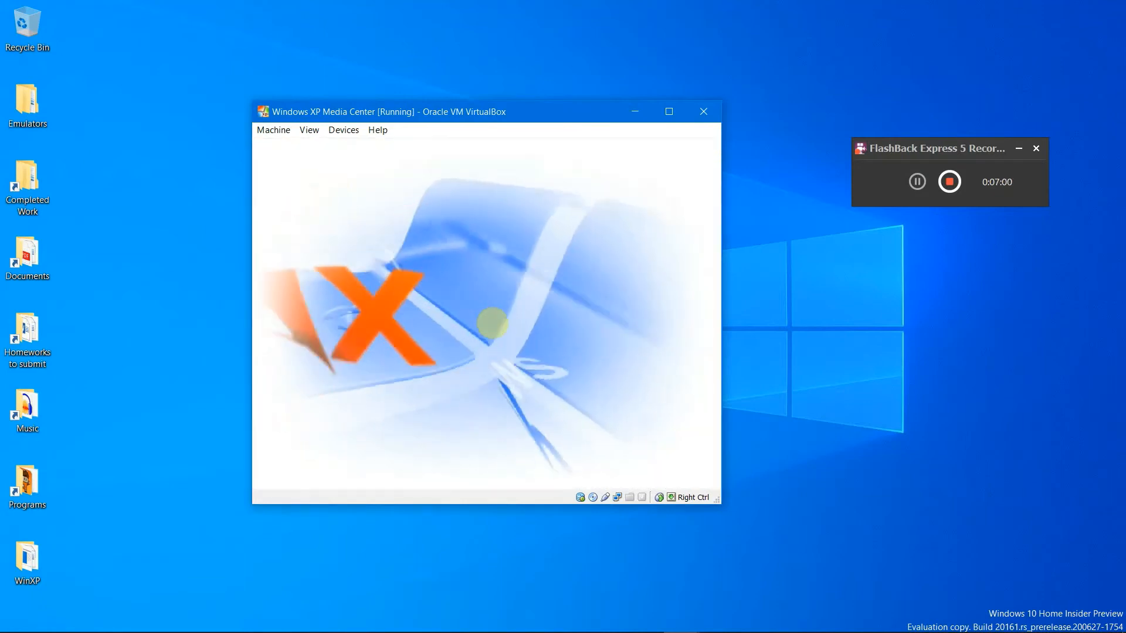
Lower the host computer's audio volume while the Windows XP intro plays.
key(XF86AudioLowerVolume)
key(XF86AudioLowerVolume)
key(XF86AudioLowerVolume)
key(XF86AudioLowerVolume)
key(XF86AudioLowerVolume)
key(XF86AudioLowerVolume)
key(XF86AudioLowerVolume)
key(XF86AudioLowerVolume)
key(XF86AudioLowerVolume)
key(XF86AudioLowerVolume)
key(XF86AudioLowerVolume)
key(XF86AudioLowerVolume)
key(XF86AudioLowerVolume)
key(XF86AudioLowerVolume)
key(XF86AudioLowerVolume)
key(XF86AudioLowerVolume)
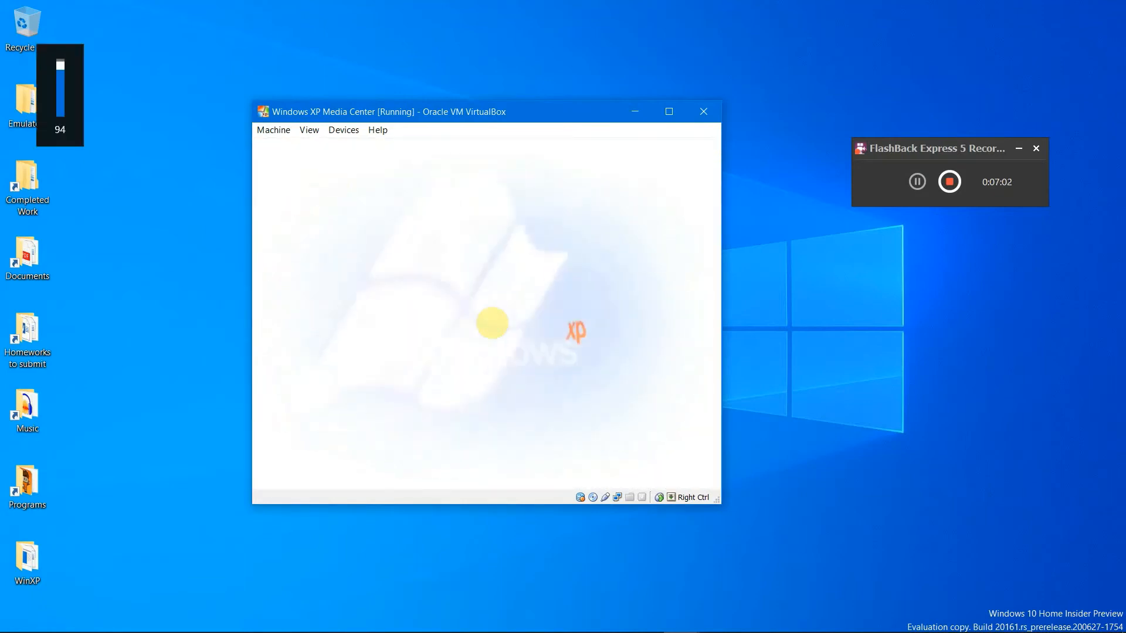
Reduce the host computer's audio volume further, down to 60.
key(XF86AudioLowerVolume)
key(XF86AudioLowerVolume)
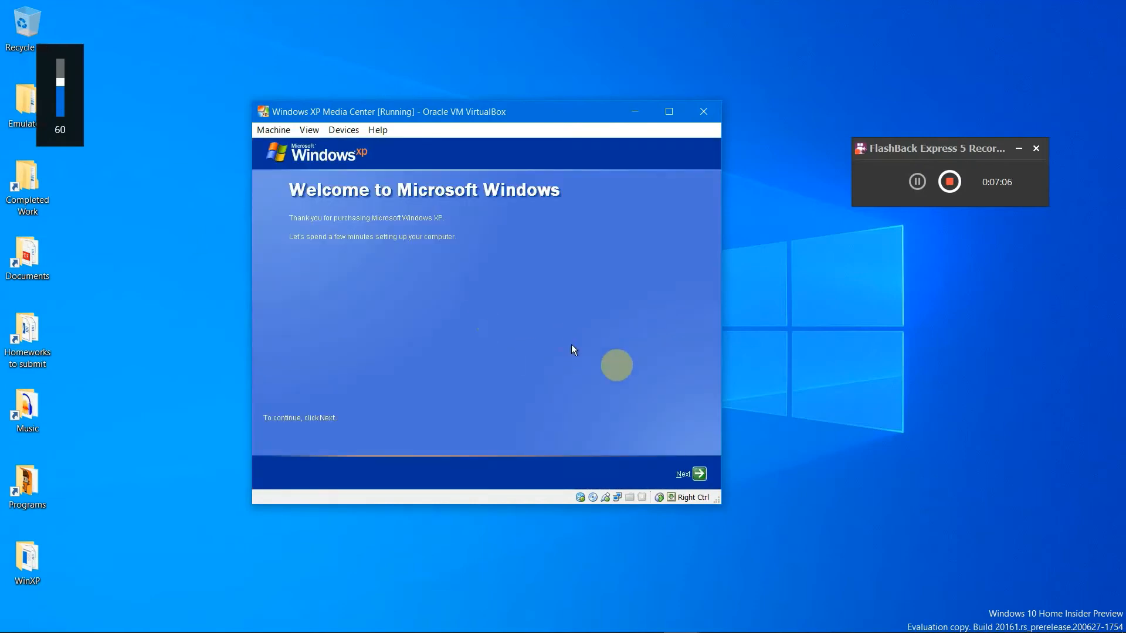
Begin the Windows XP first-run setup and choose to turn on Automatic Updates.
click(700, 474)
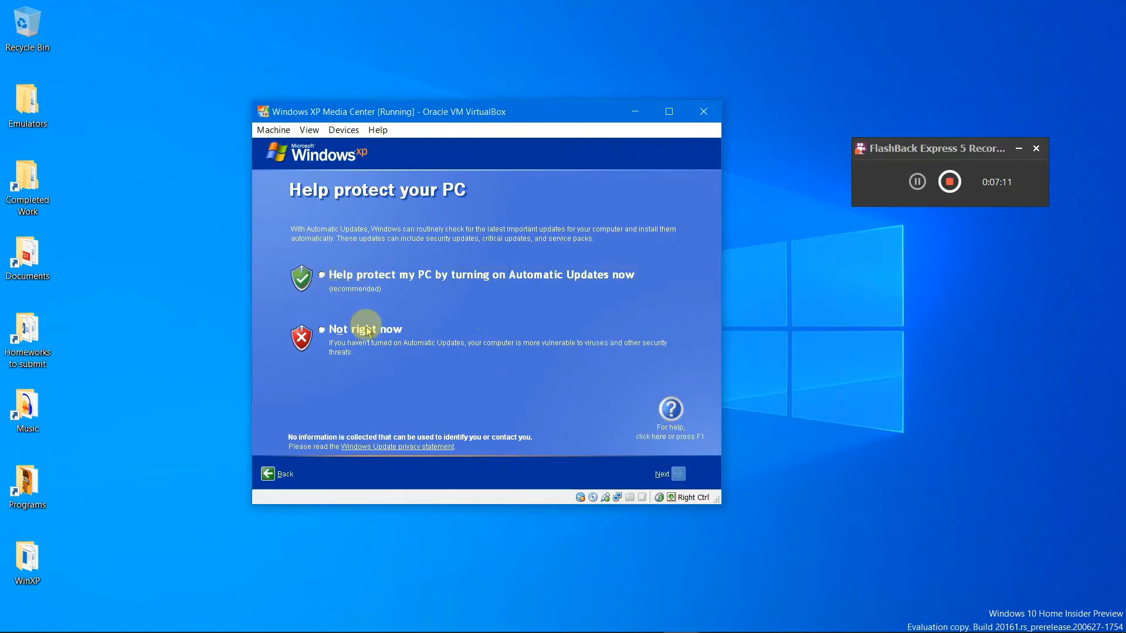
click(321, 275)
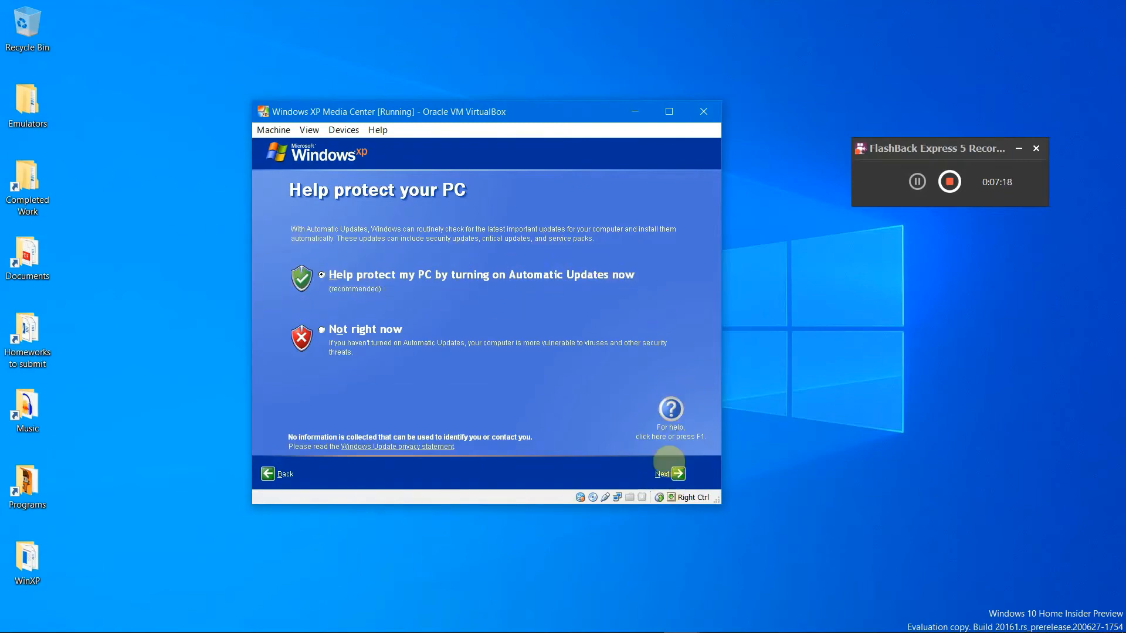
click(676, 473)
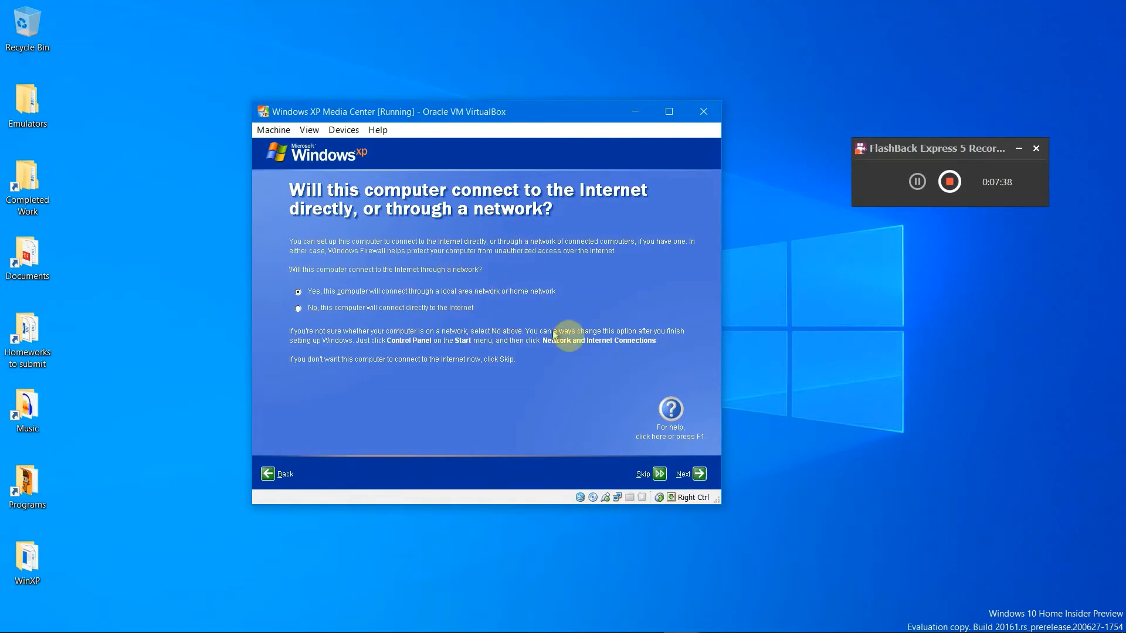
Keep the Internet connection through a local area or home network and decline online registration with Microsoft.
click(684, 472)
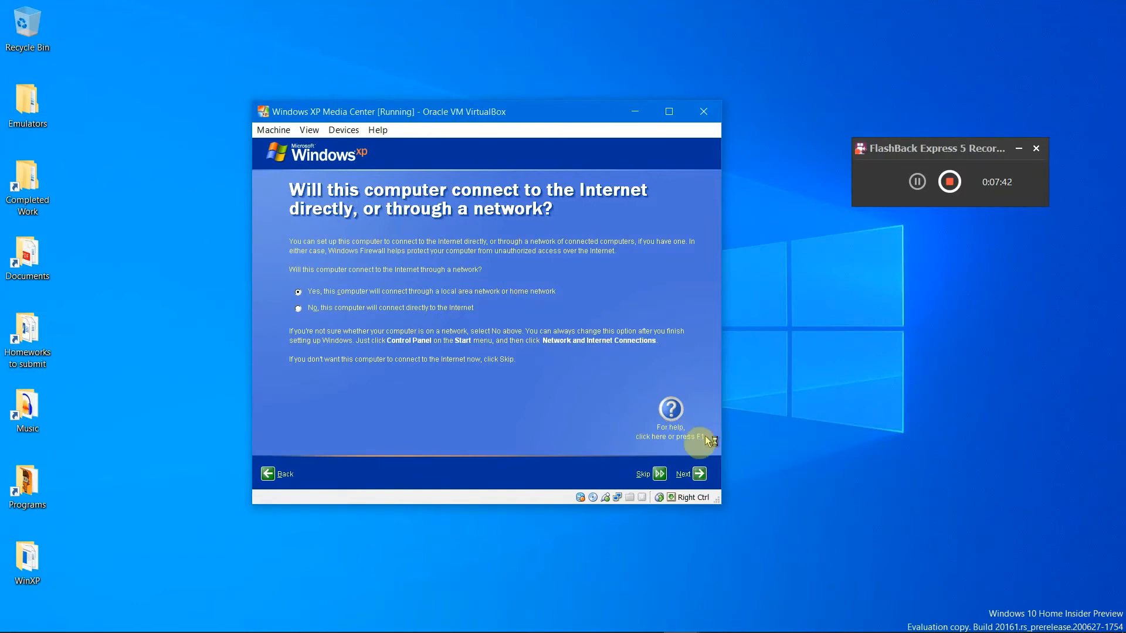
click(700, 474)
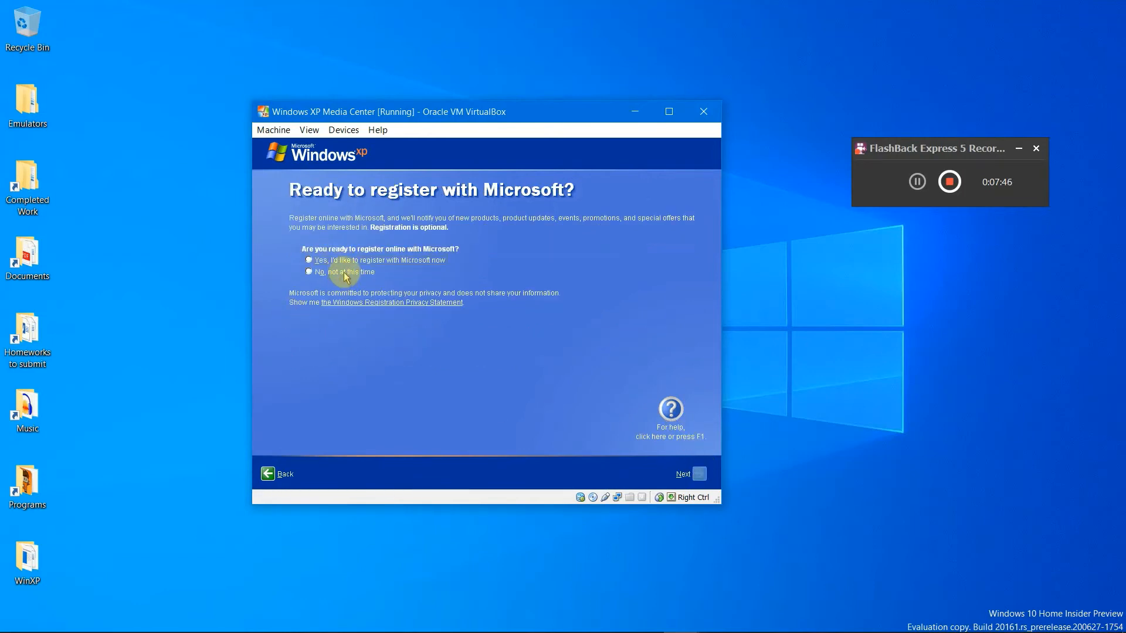
click(345, 271)
click(698, 475)
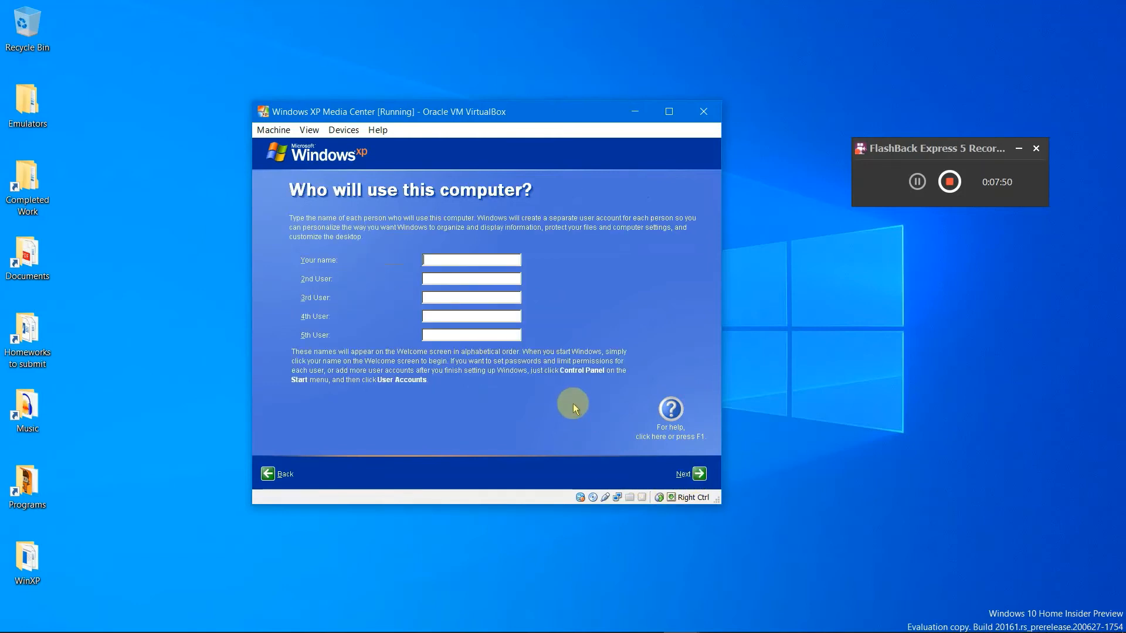
Create a single user account named WinXP and finish the first-run setup.
text(WinXP)
click(699, 475)
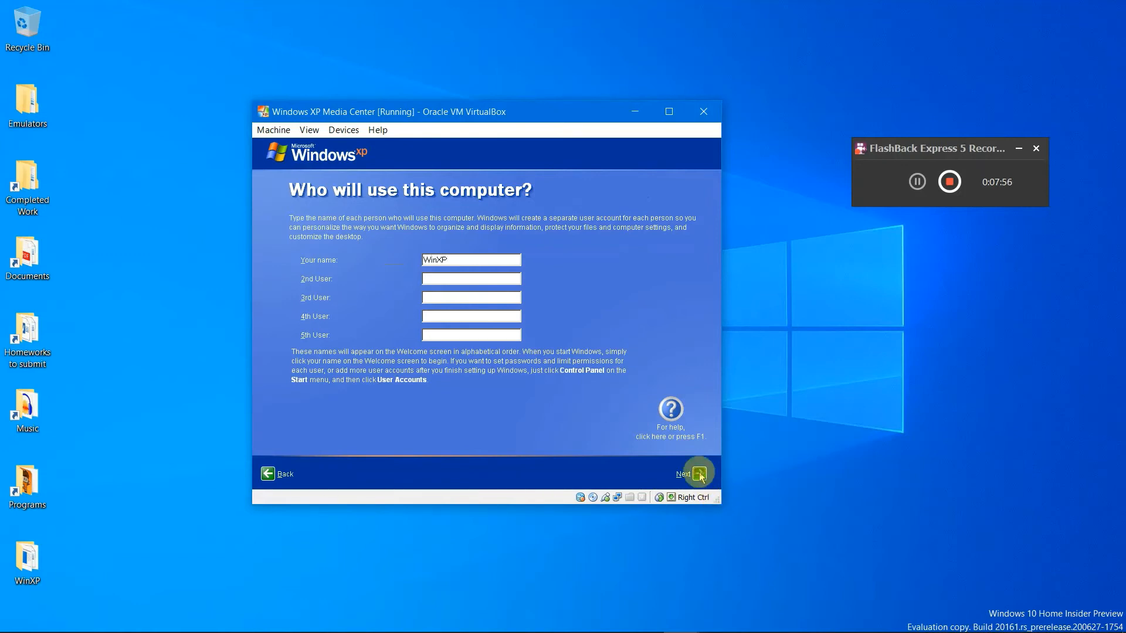
click(699, 474)
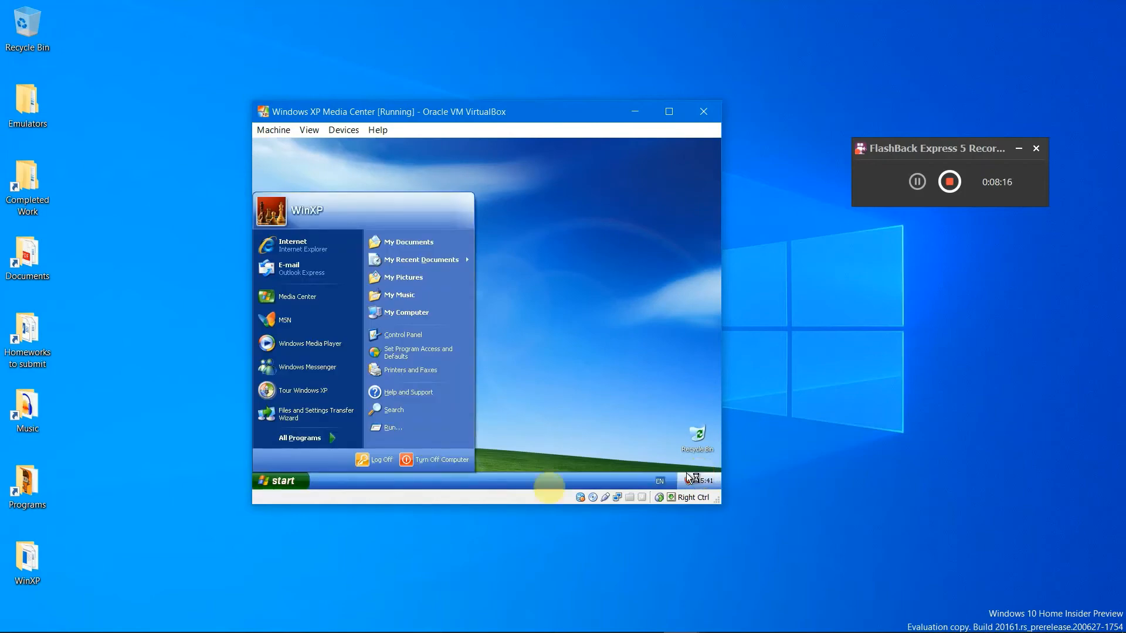
Apply the Windows XP theme to the guest and move the Recycle Bin icon to the desktop's upper-left corner.
click(406, 334)
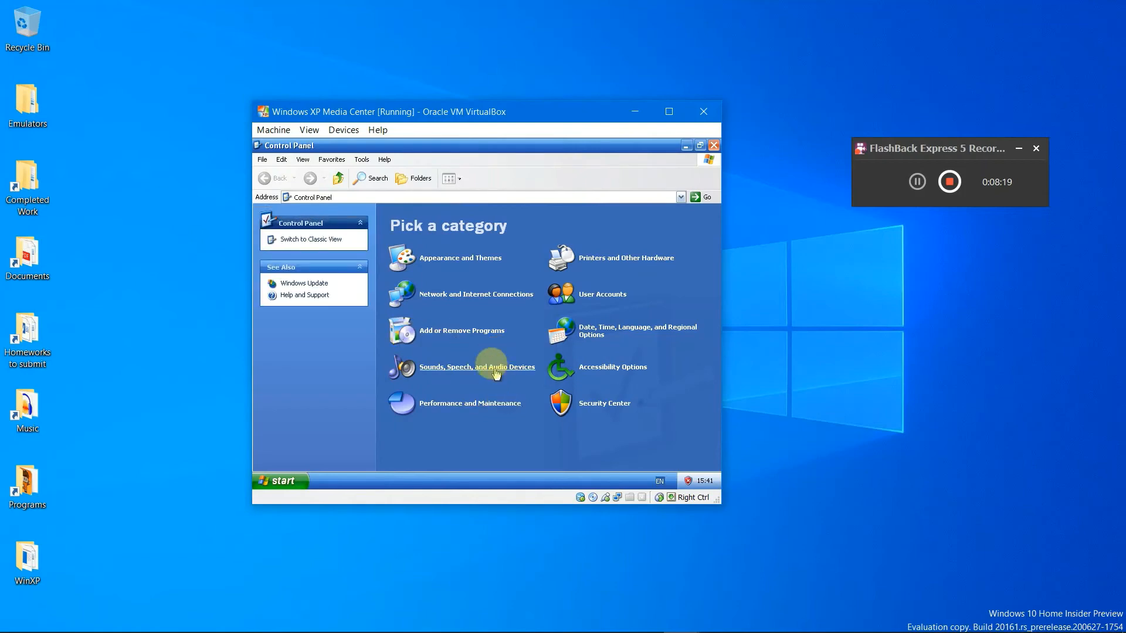
click(443, 258)
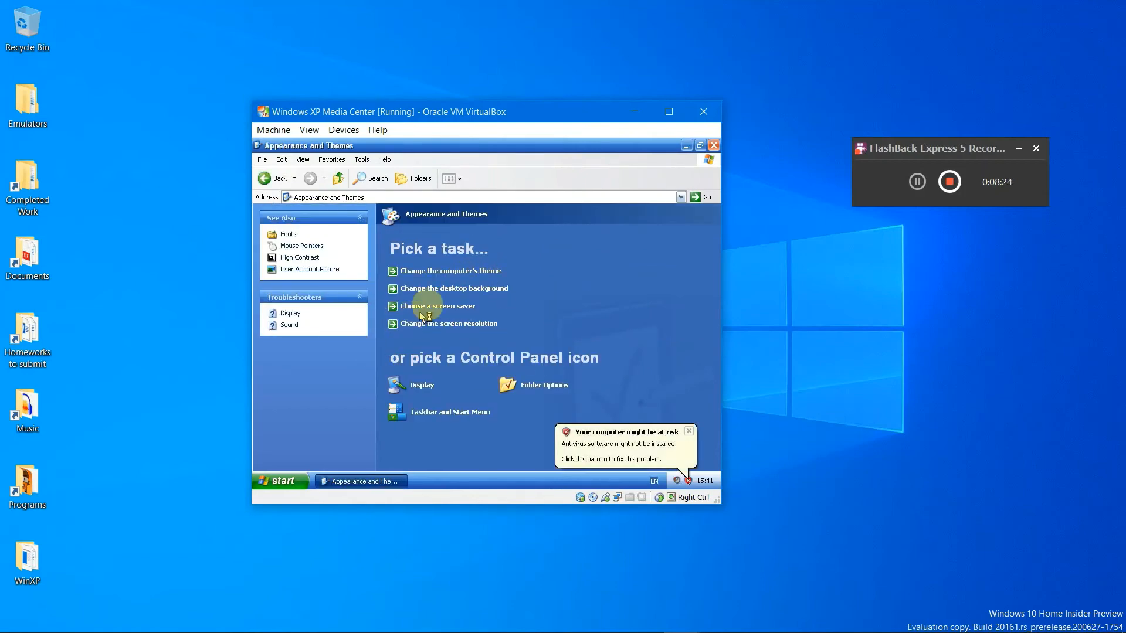
click(434, 270)
click(424, 283)
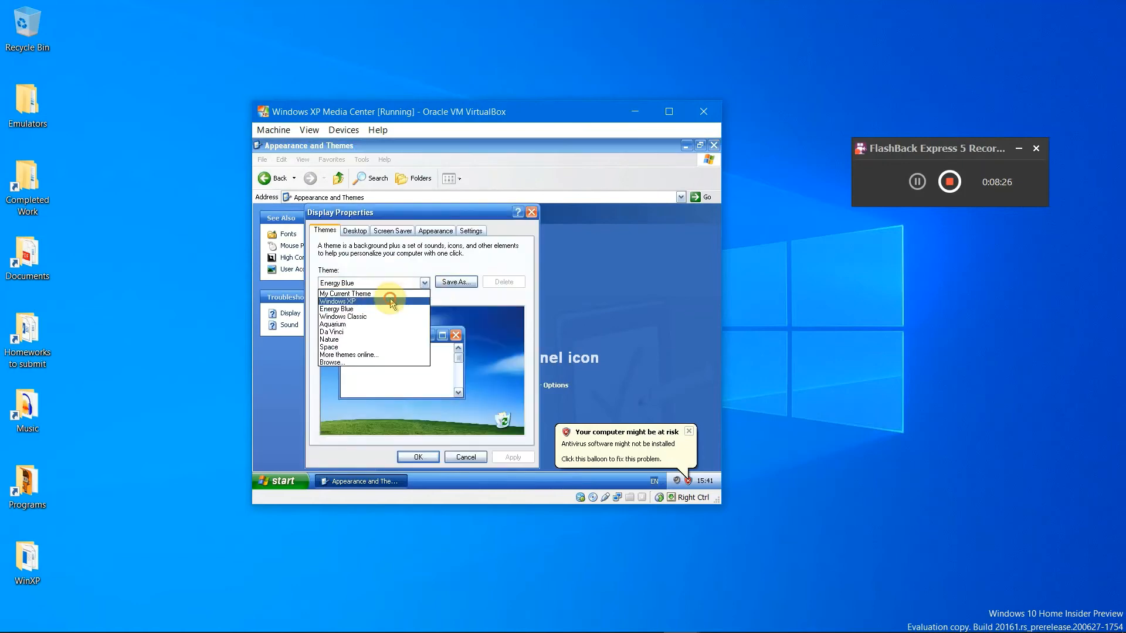
click(389, 299)
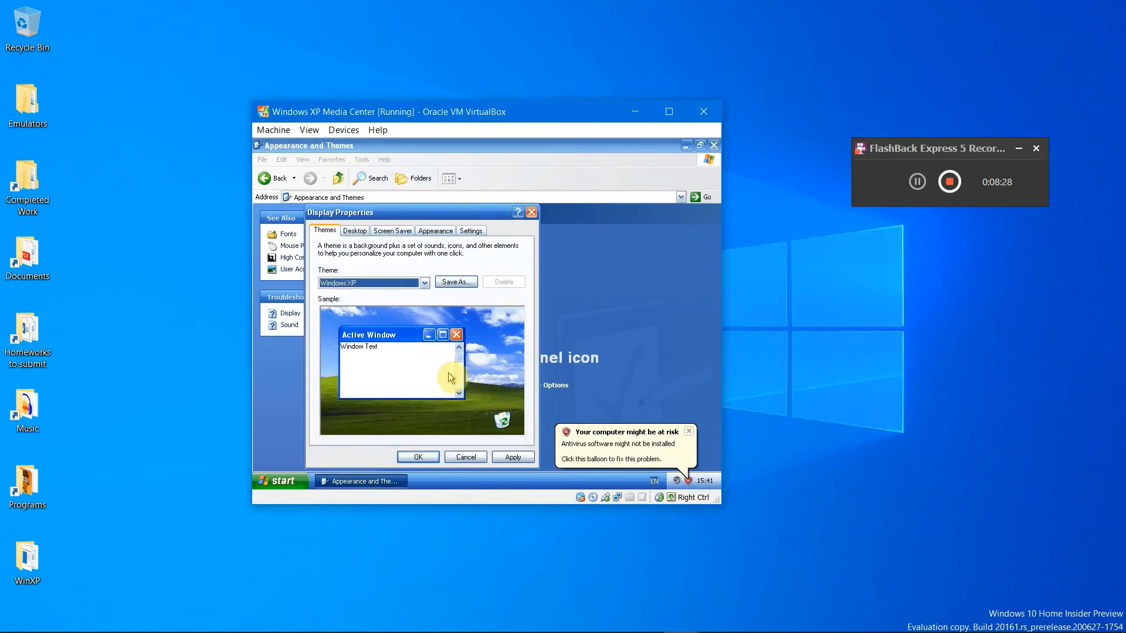
click(504, 457)
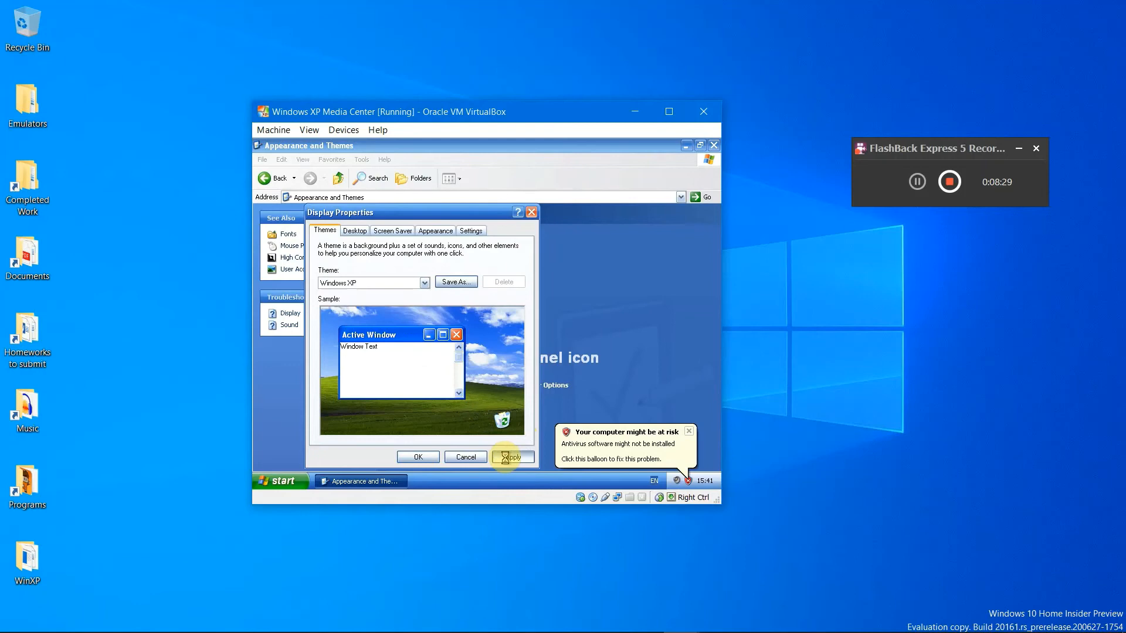
click(418, 456)
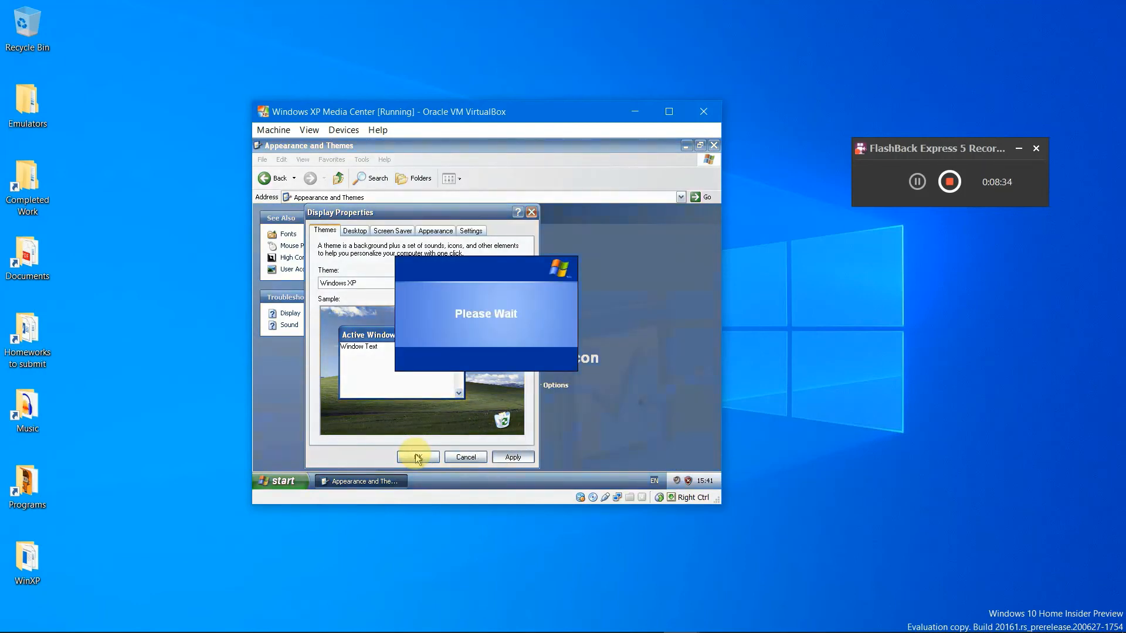
click(714, 145)
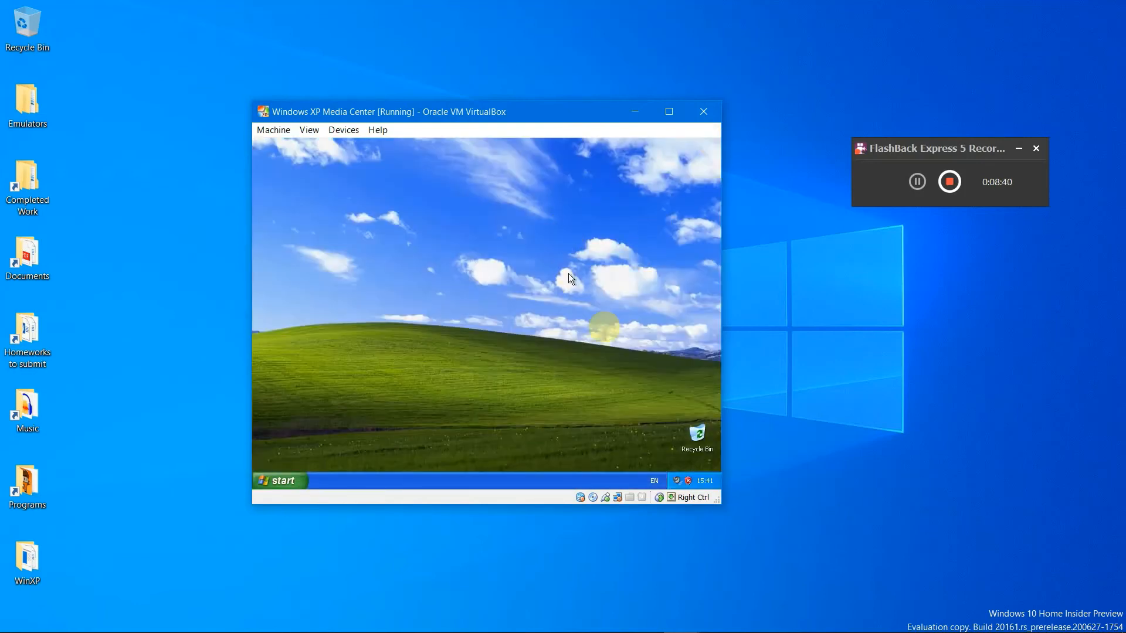
drag(692, 431, 276, 151)
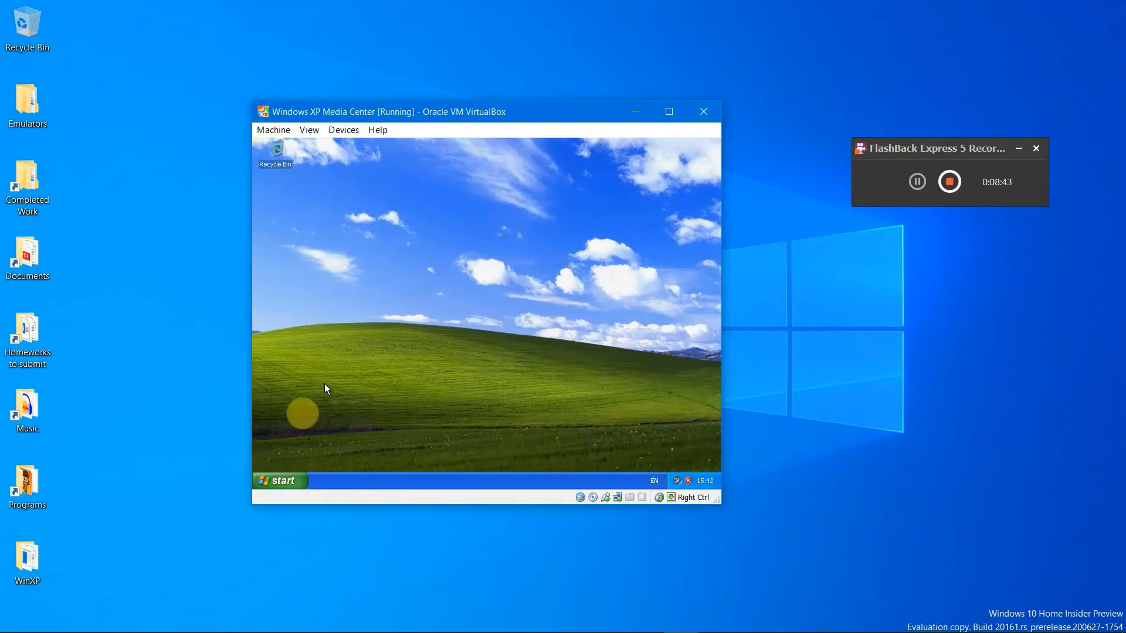
click(283, 479)
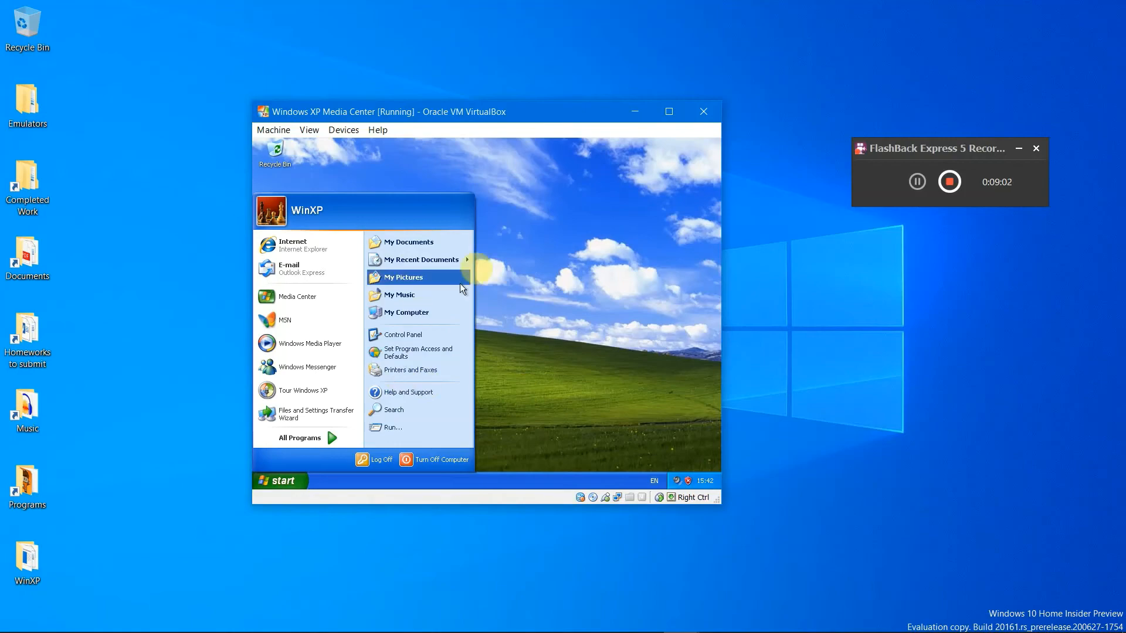
click(669, 111)
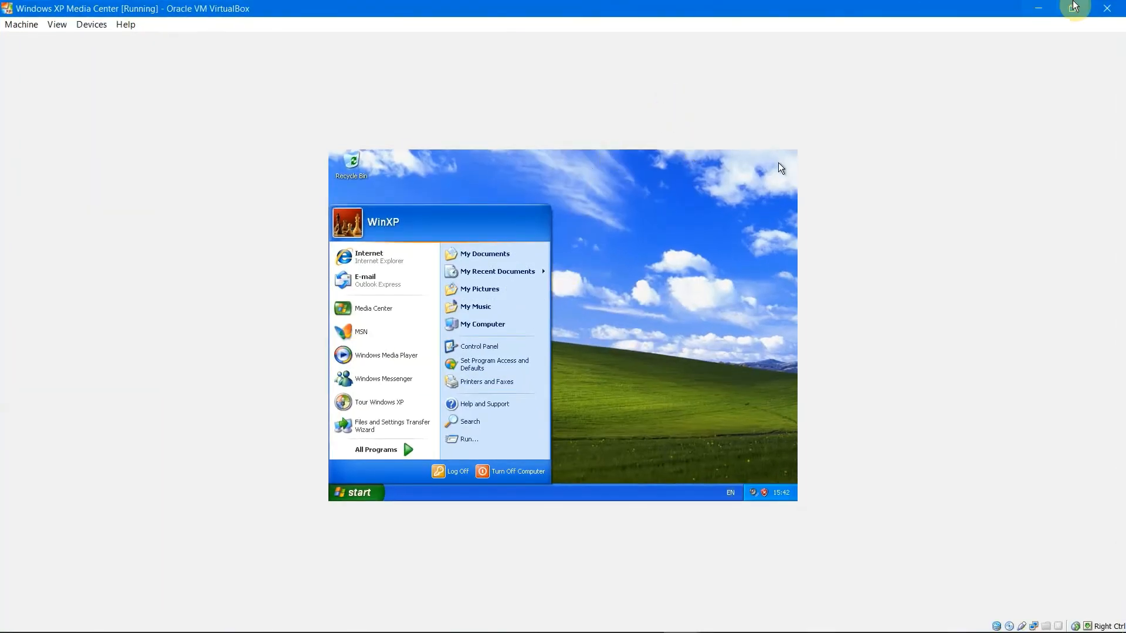
click(1083, 7)
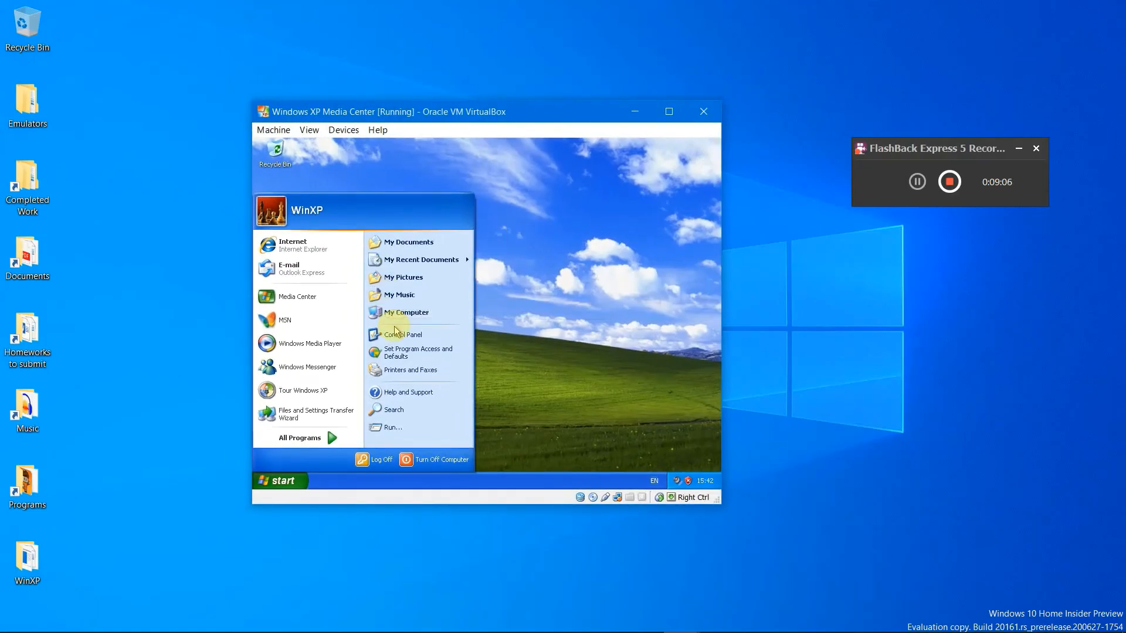
Launch the VirtualBox Guest Additions 4.2.18 installer in the guest and advance to its component selection.
click(343, 125)
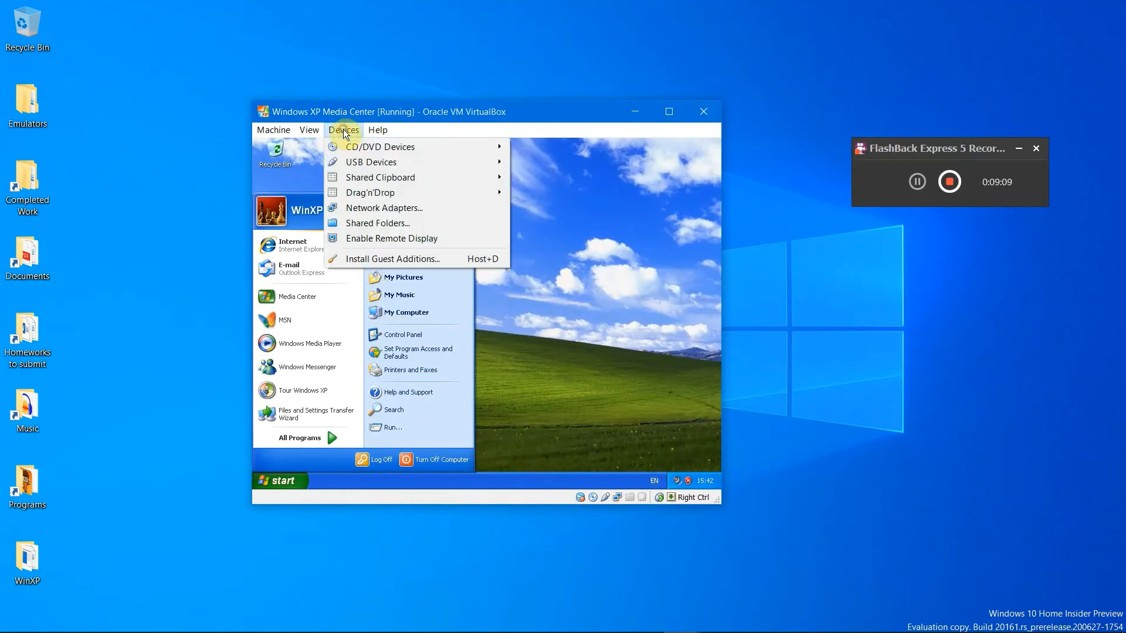
click(389, 262)
click(523, 318)
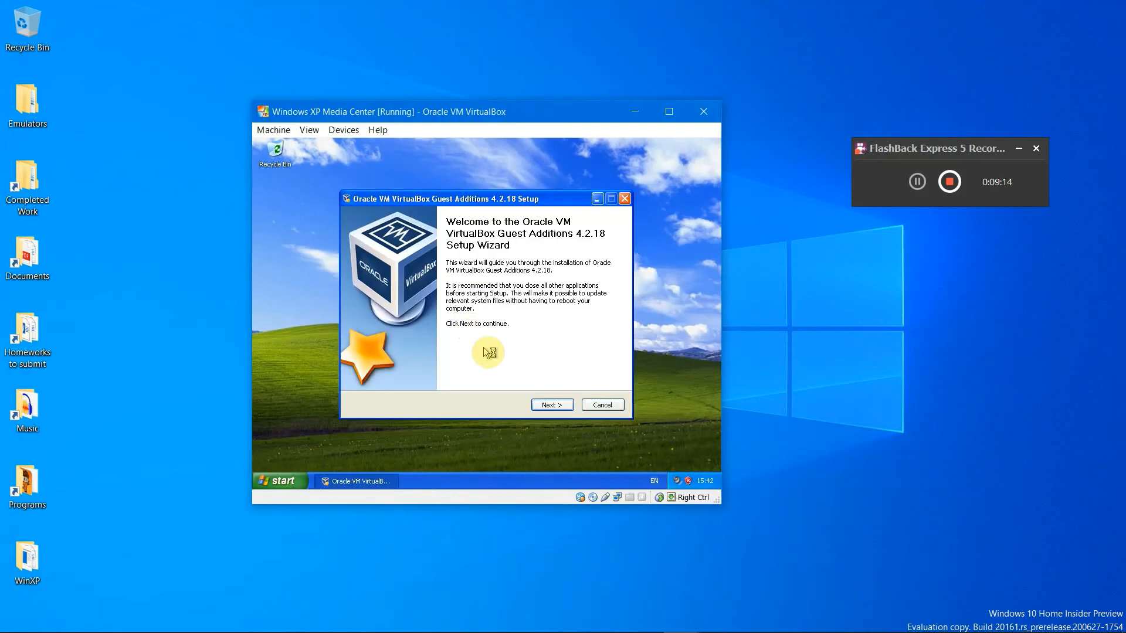
click(548, 404)
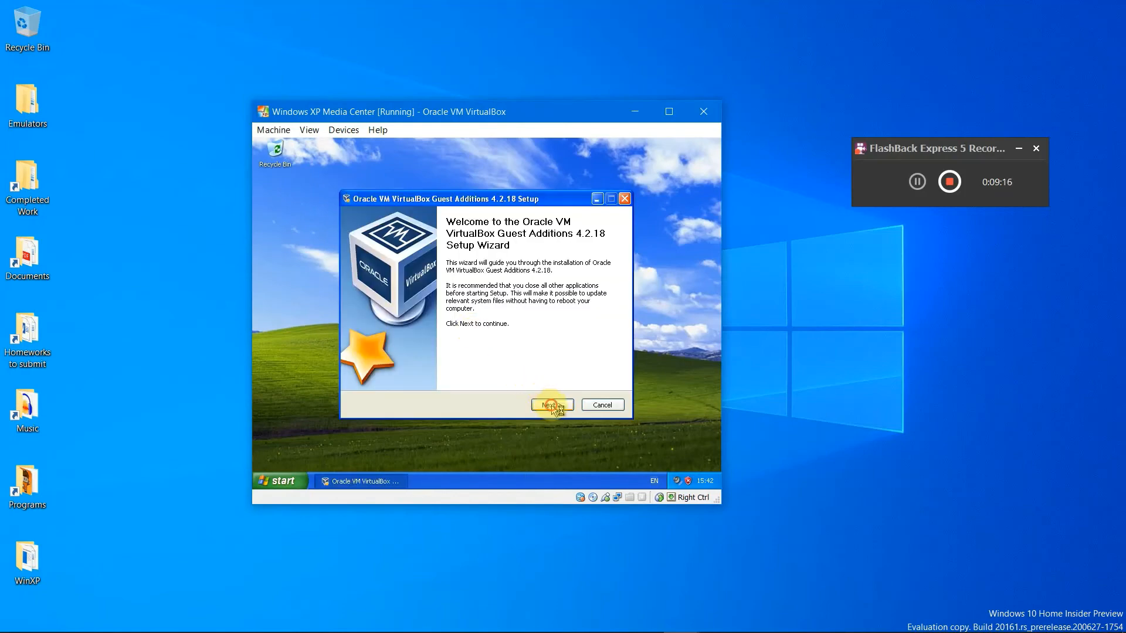
click(552, 405)
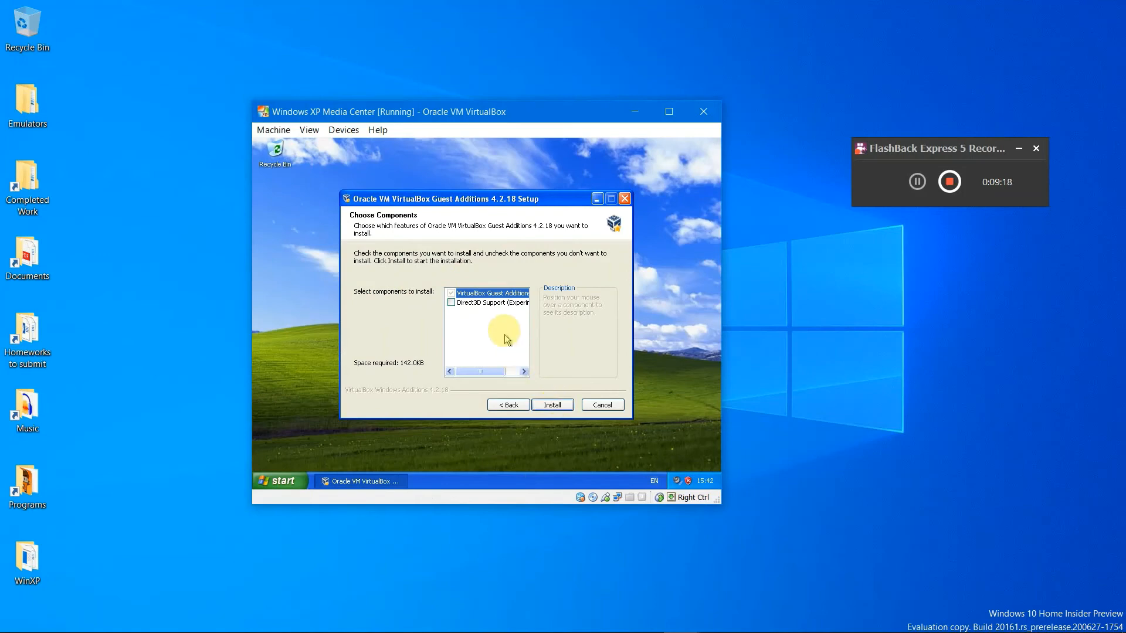
Try to add the experimental Direct3D Support component and start the Guest Additions installation.
click(488, 306)
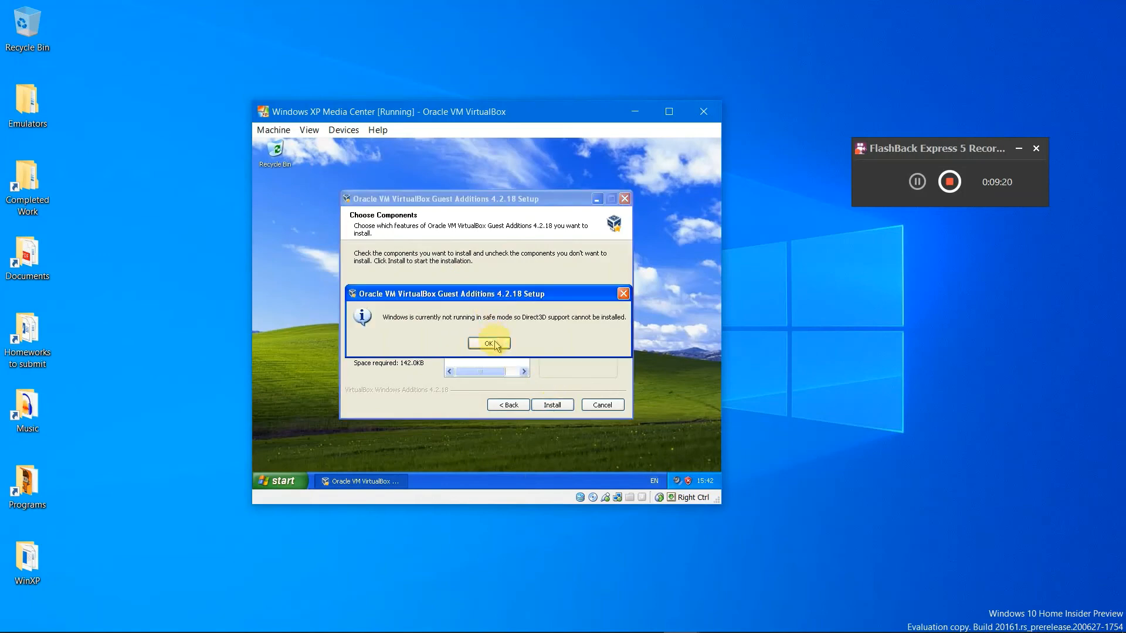
click(491, 343)
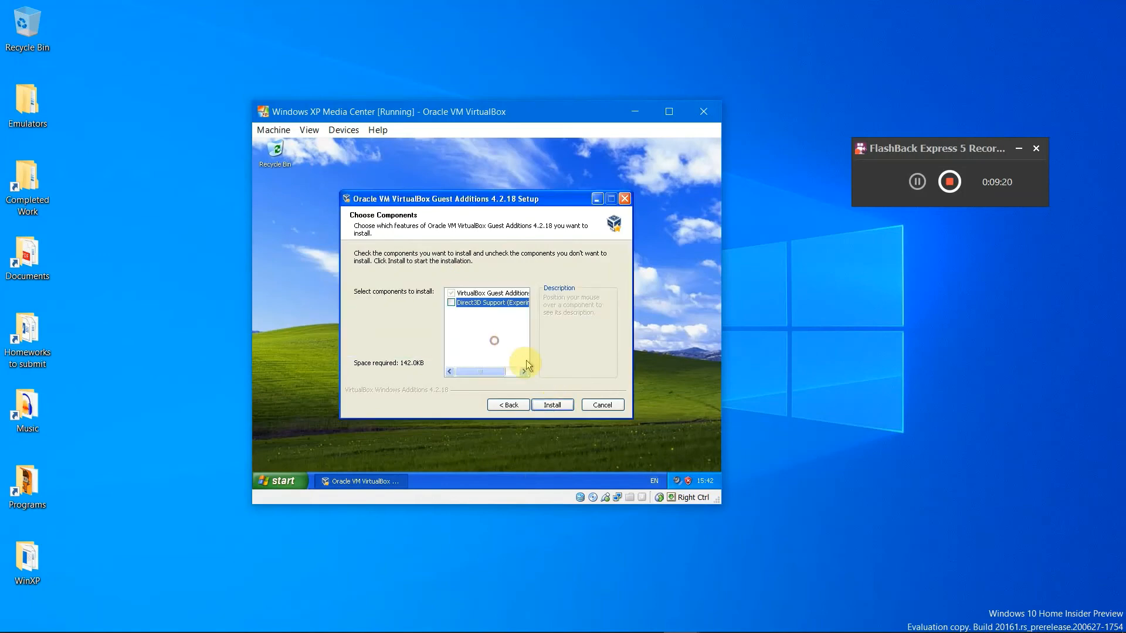
click(567, 409)
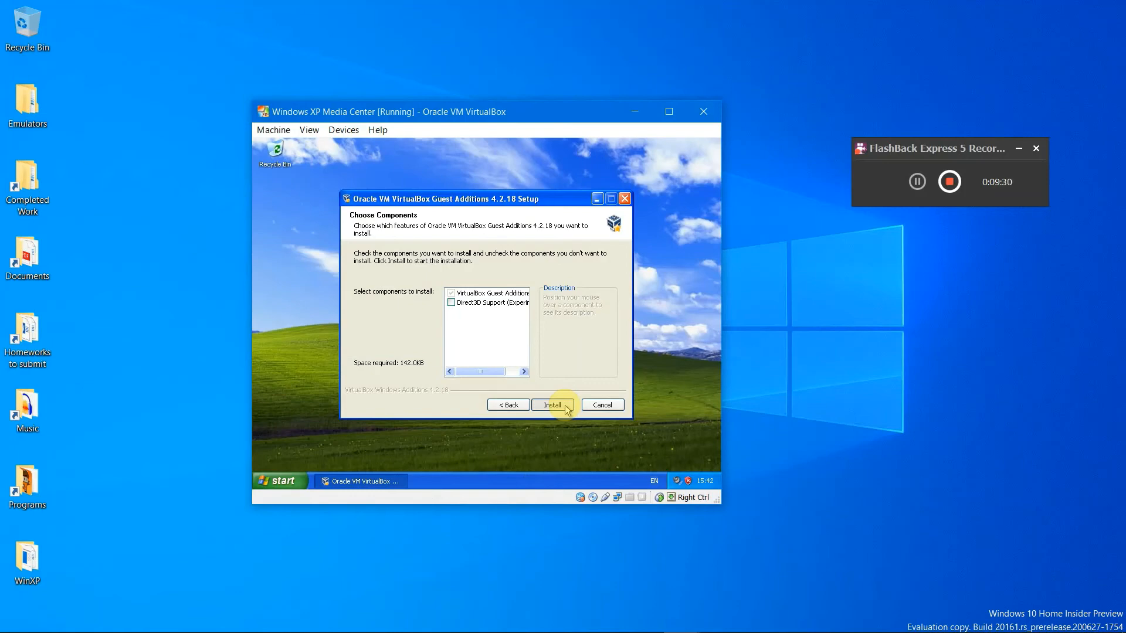
click(553, 406)
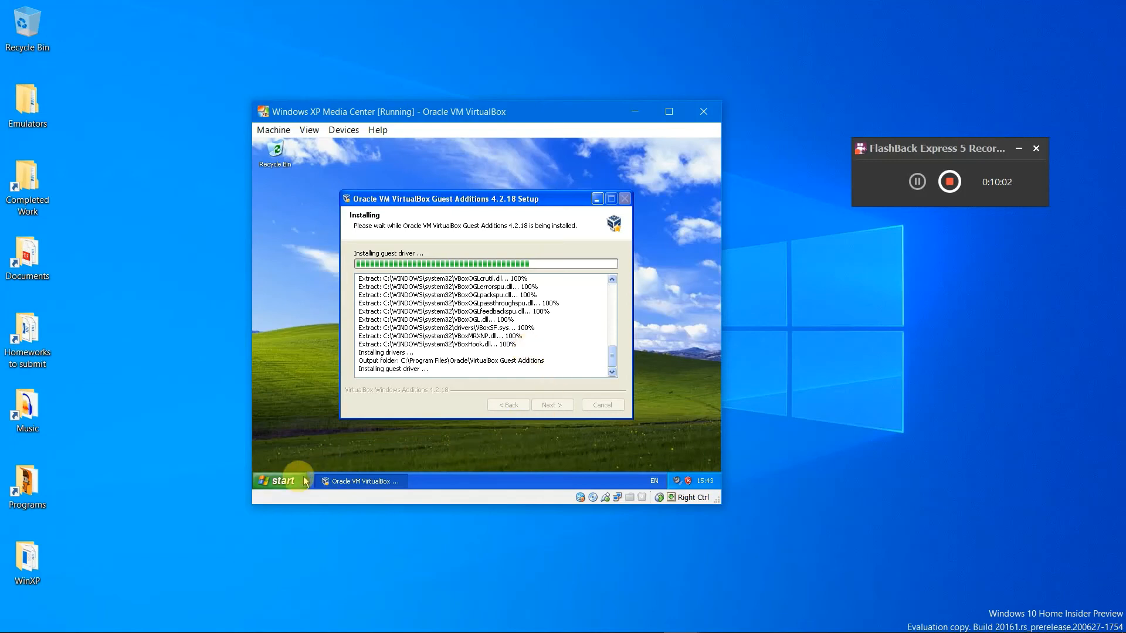
click(283, 481)
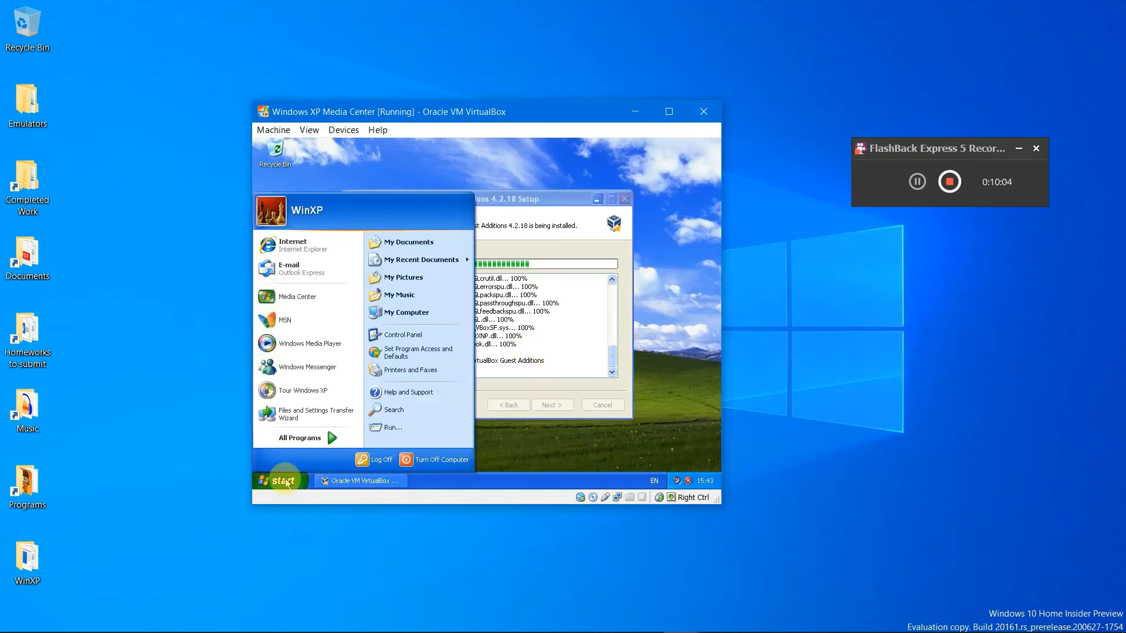
click(286, 482)
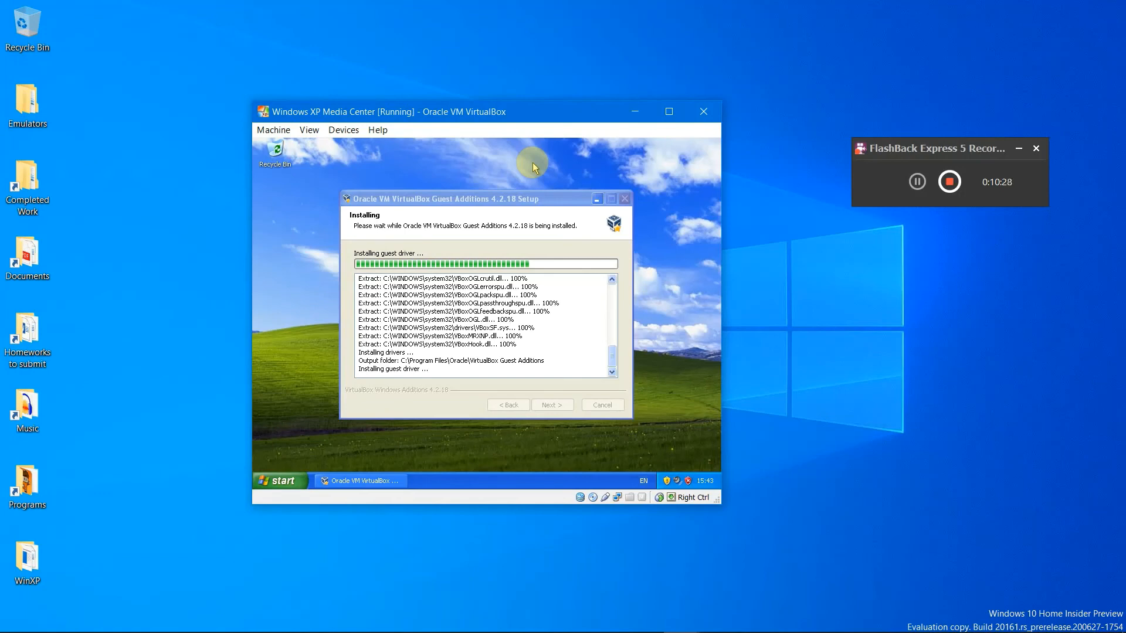
click(917, 181)
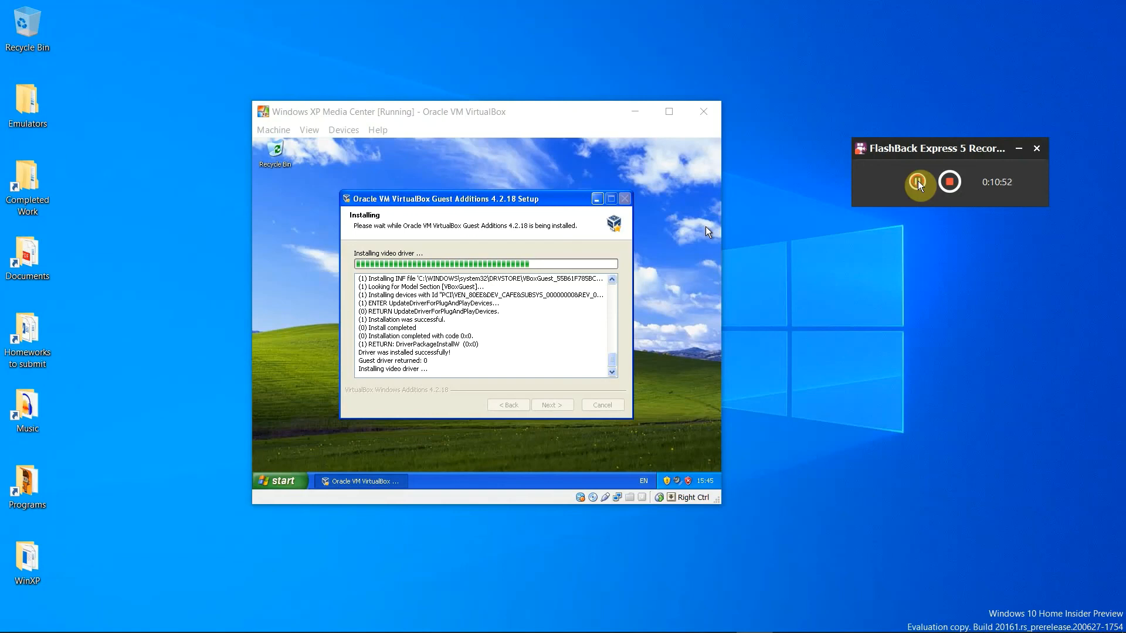
click(368, 185)
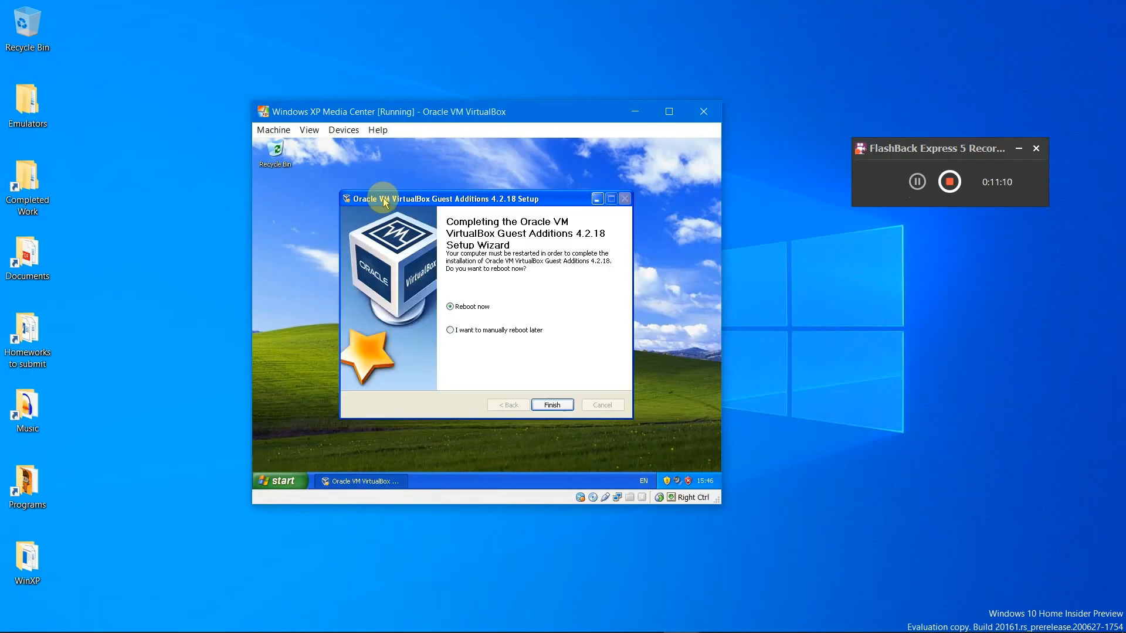
Finish the Guest Additions setup with an immediate reboot and switch the virtual machine to full-screen mode.
click(557, 405)
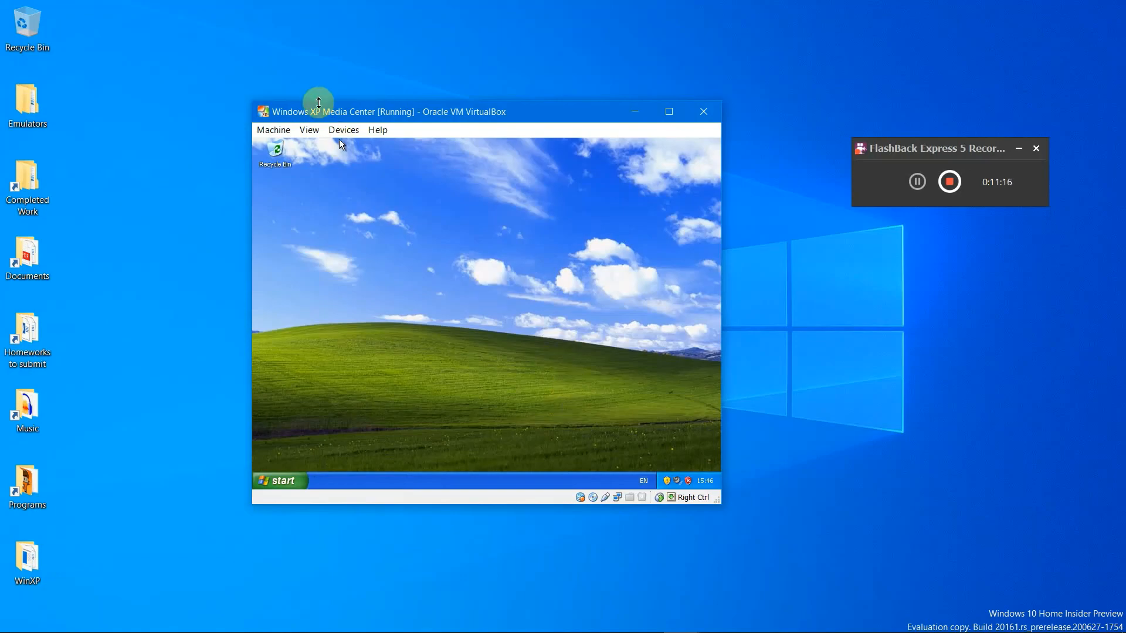
click(311, 130)
click(317, 146)
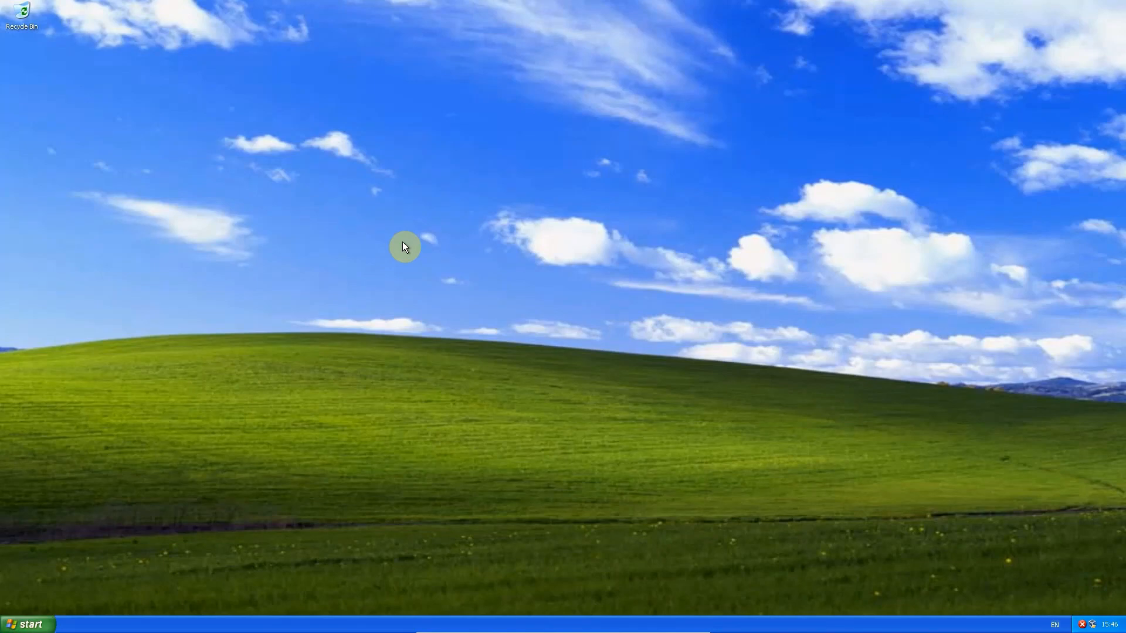
mouse_move(652, 632)
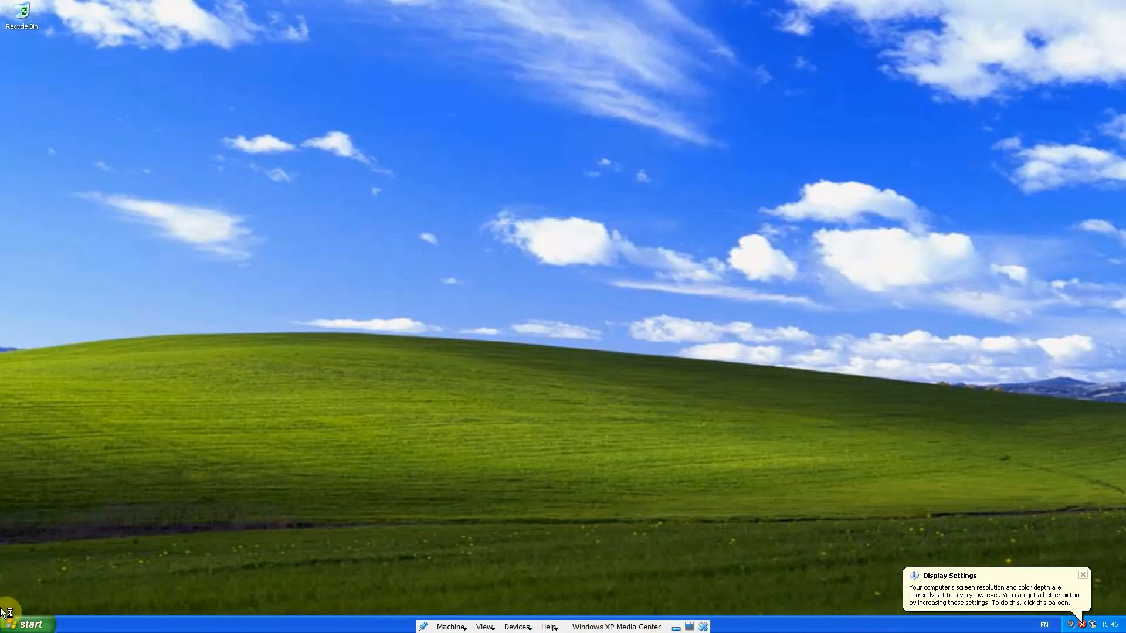
click(15, 623)
click(171, 604)
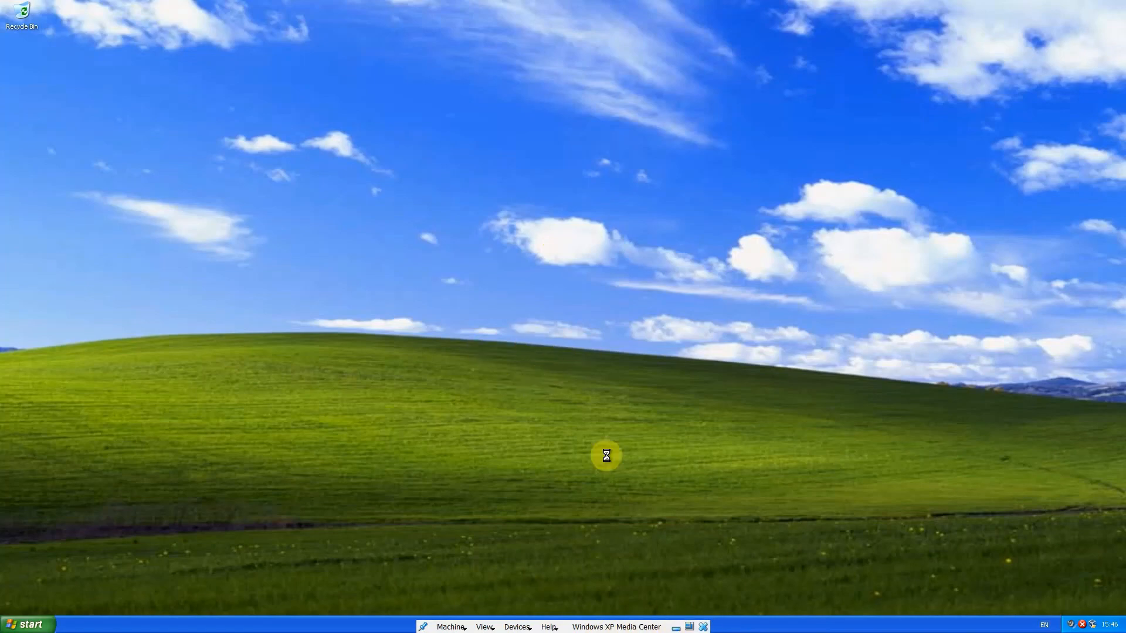
Close the virtual machine by powering it off.
key(ctrl+q)
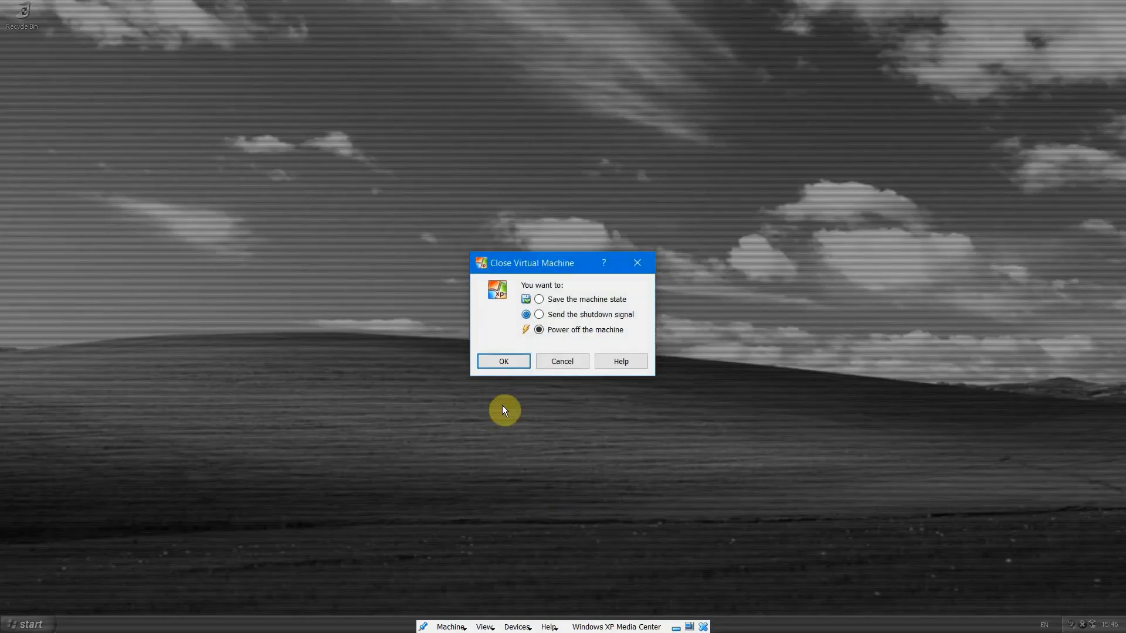
click(491, 360)
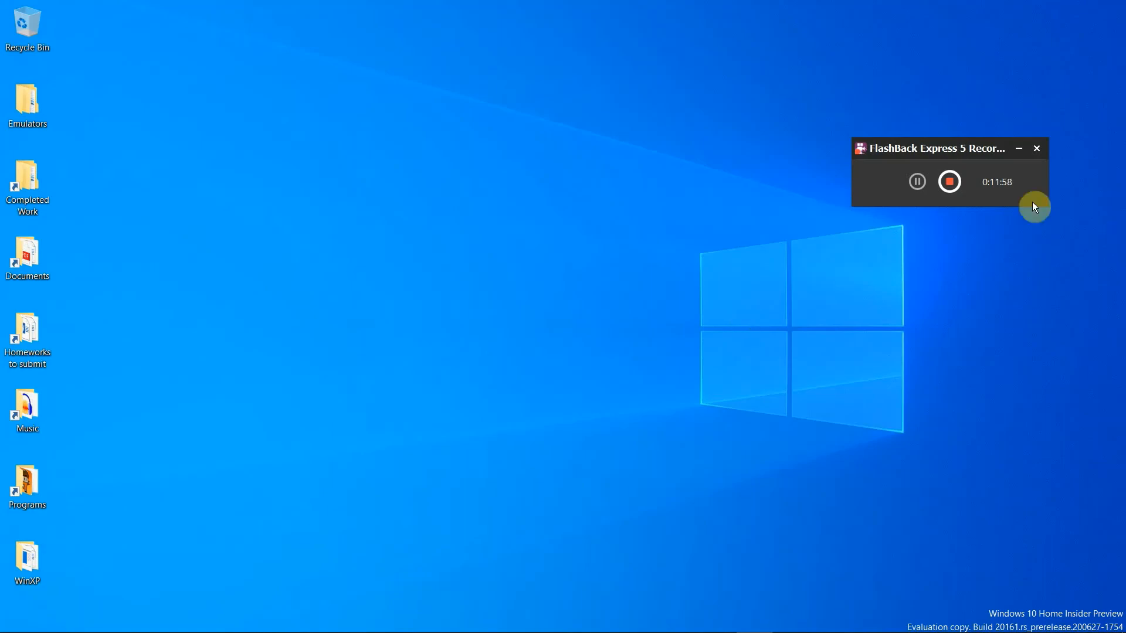